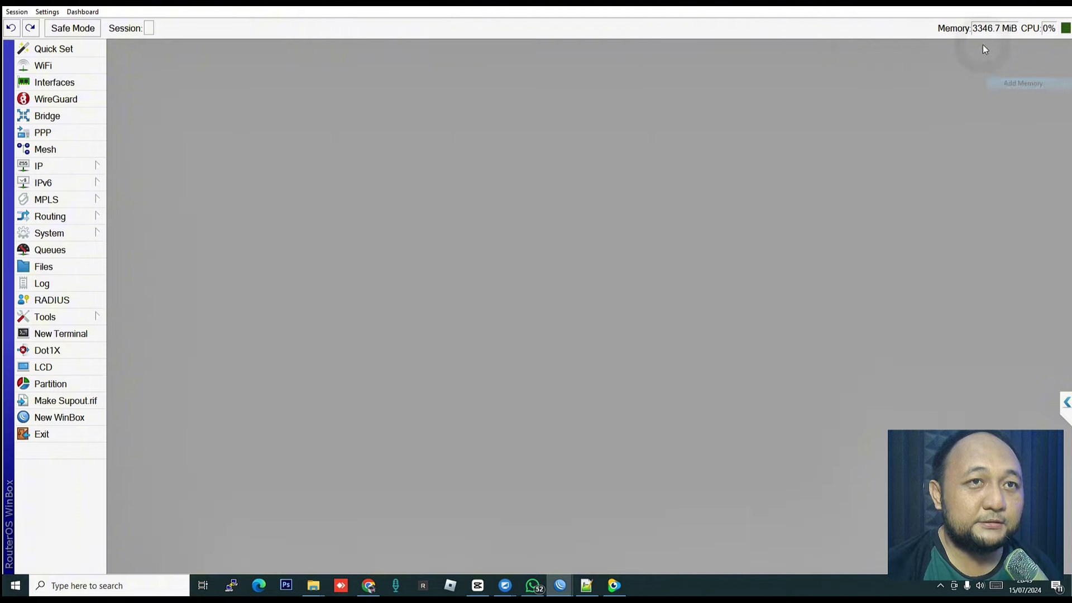
# Add the time display to the status bar alongside the memory and CPU readings
pyautogui.rightClick(913, 28)
pyautogui.click(882, 35)
pyautogui.rightClick(890, 29)
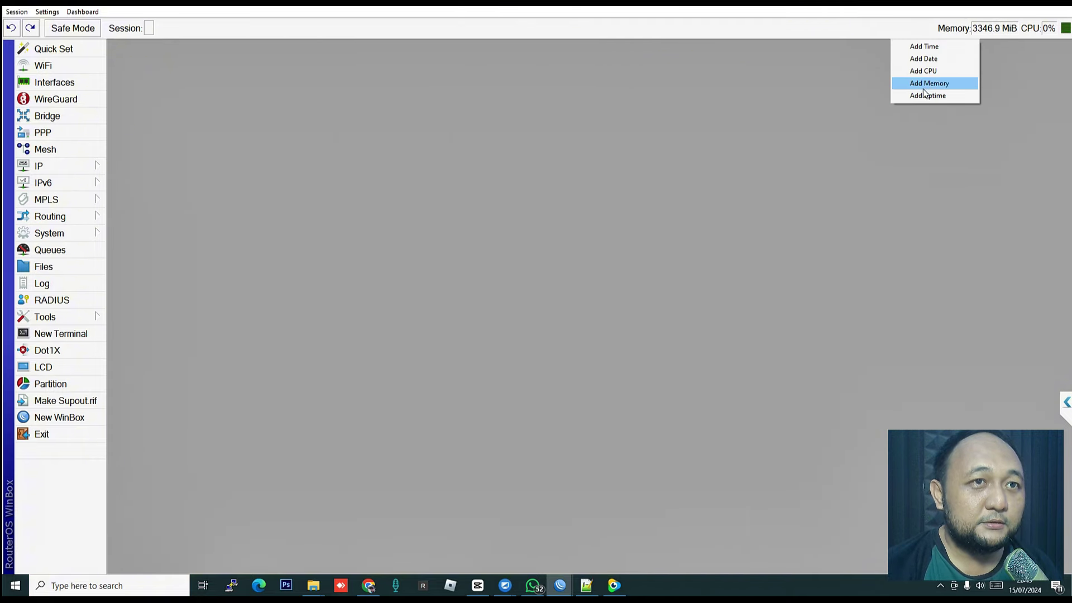
pyautogui.click(938, 51)
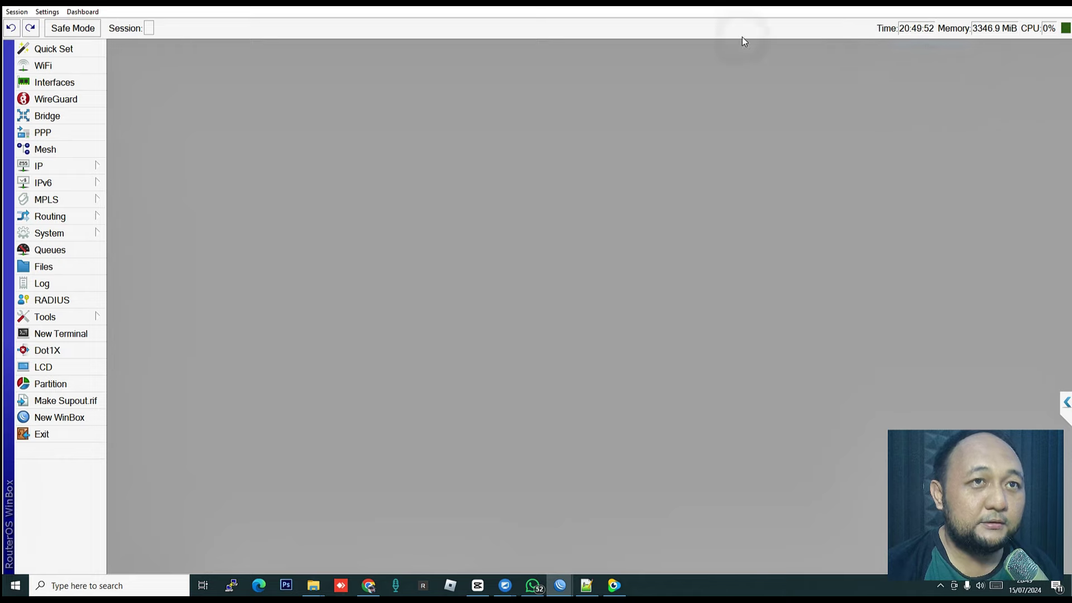
# Open the IP firewall in a maximized window and view its NAT rules and mangle rules
pyautogui.click(74, 169)
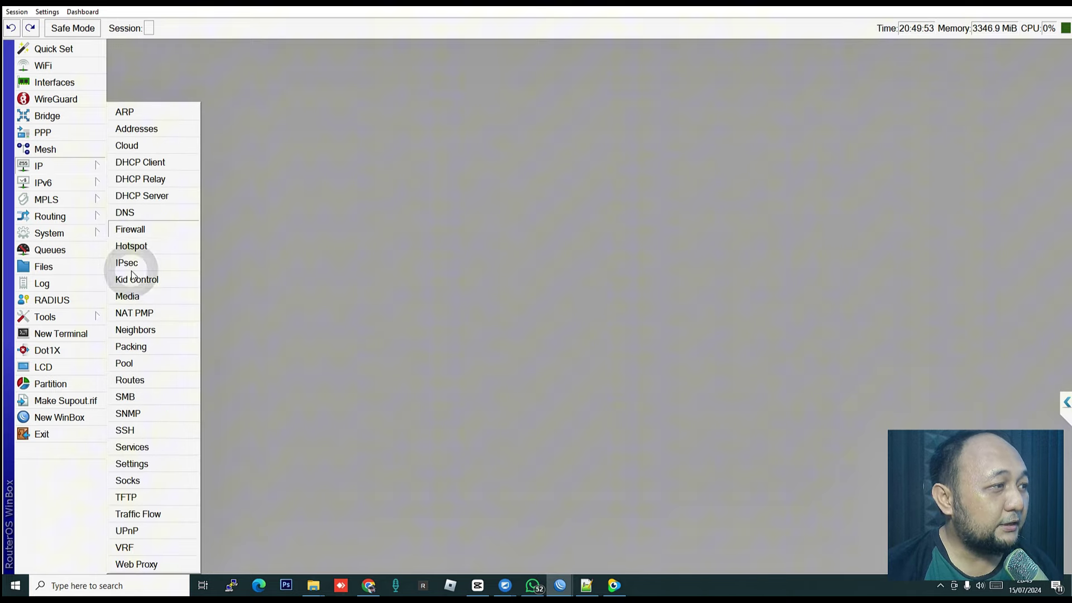
pyautogui.click(150, 228)
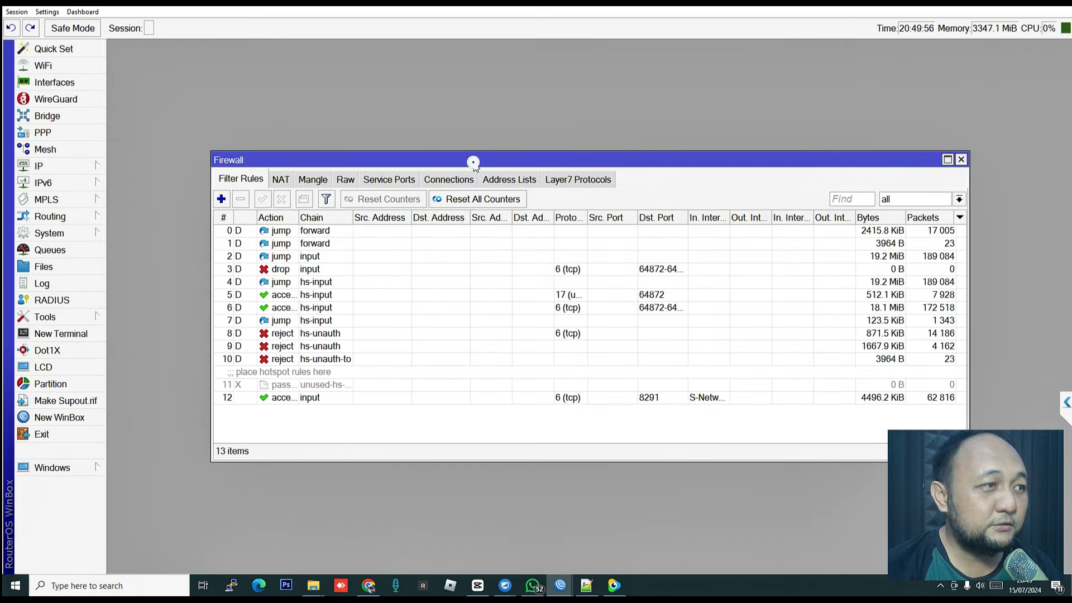
pyautogui.doubleClick(474, 151)
pyautogui.click(186, 67)
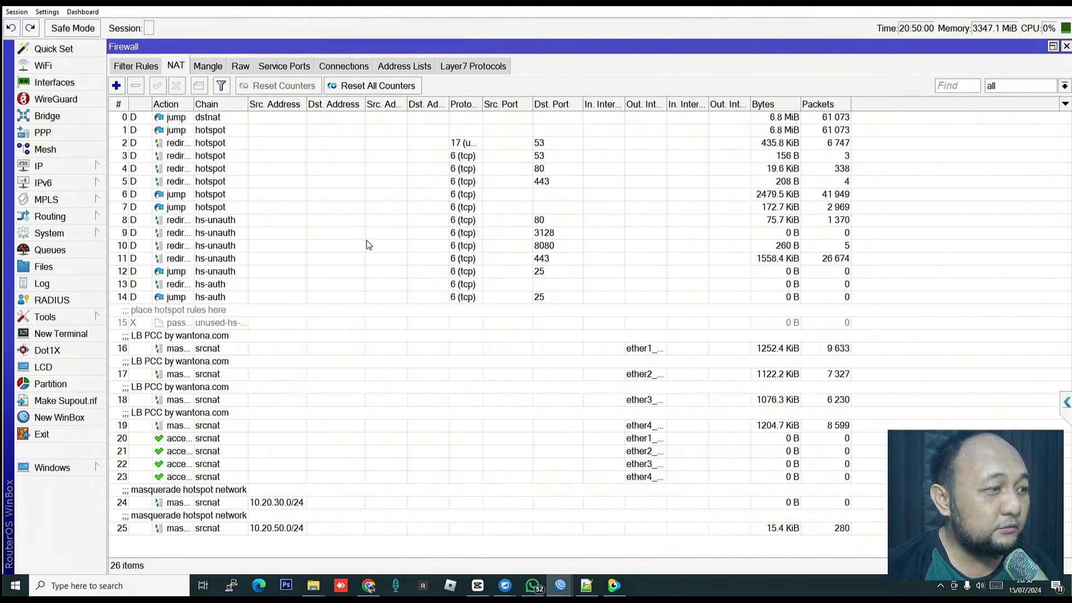
pyautogui.click(208, 66)
pyautogui.click(456, 219)
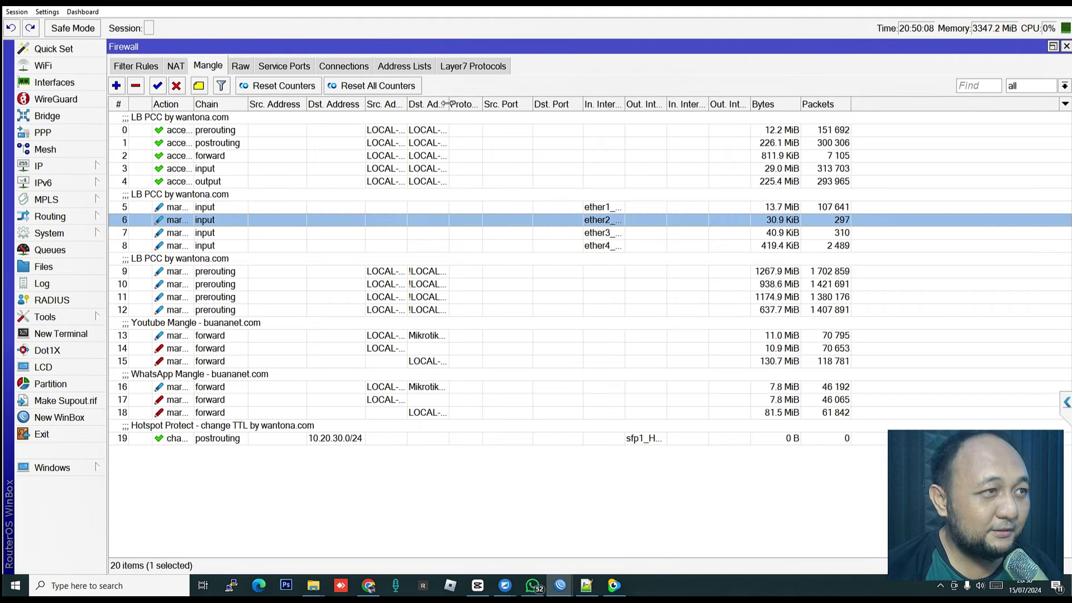
# Widen the Dst. Address List, Src. Address List and In. Interface columns of the mangle rules so their values are readable
pyautogui.moveTo(449, 104); pyautogui.dragTo(486, 110)
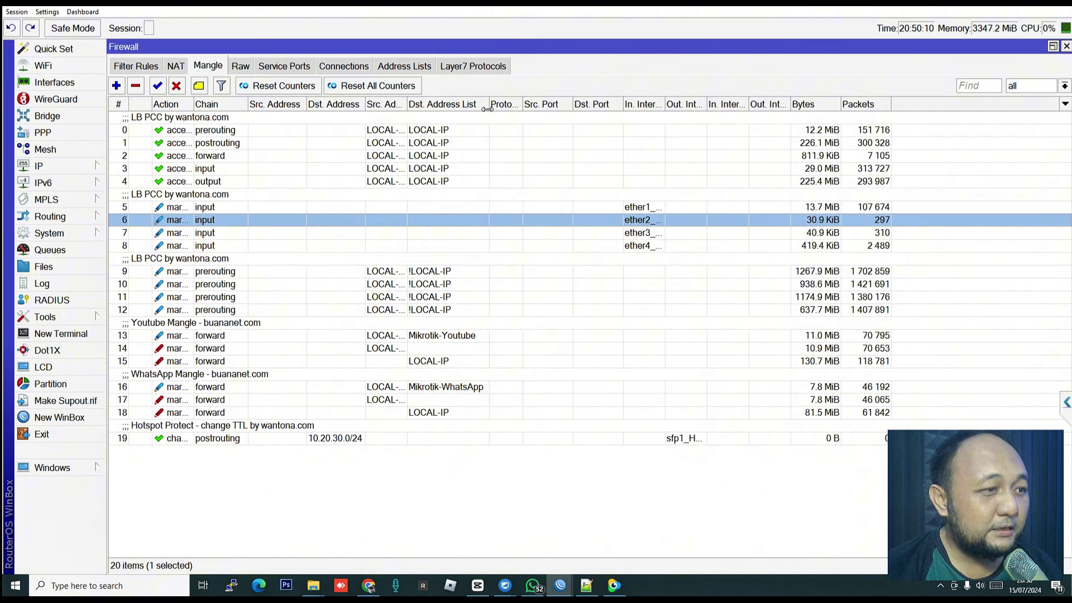
pyautogui.moveTo(408, 103); pyautogui.dragTo(412, 104)
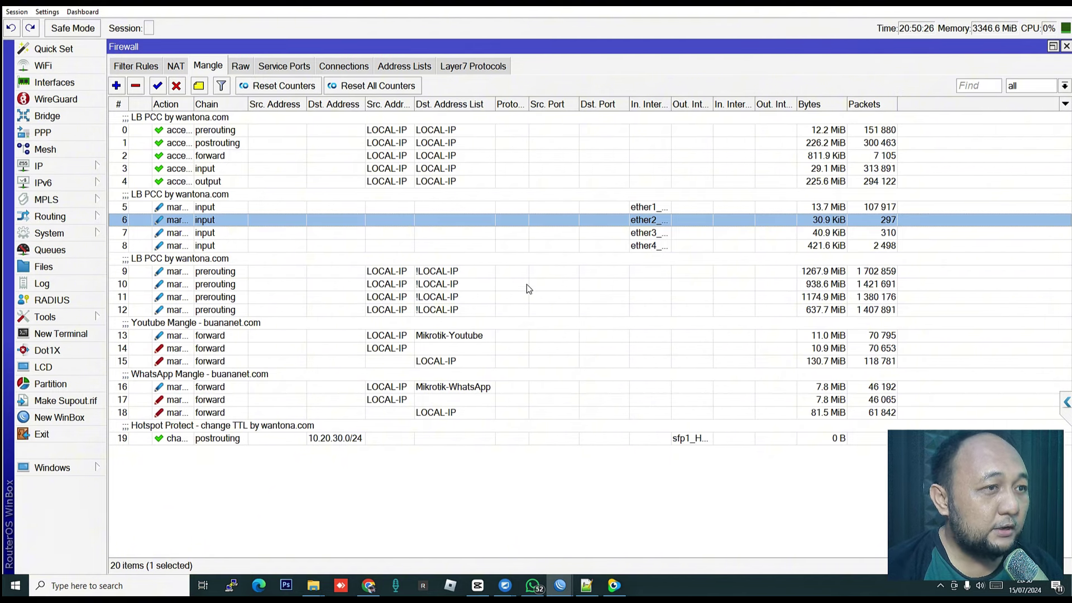
pyautogui.moveTo(672, 104); pyautogui.dragTo(698, 102)
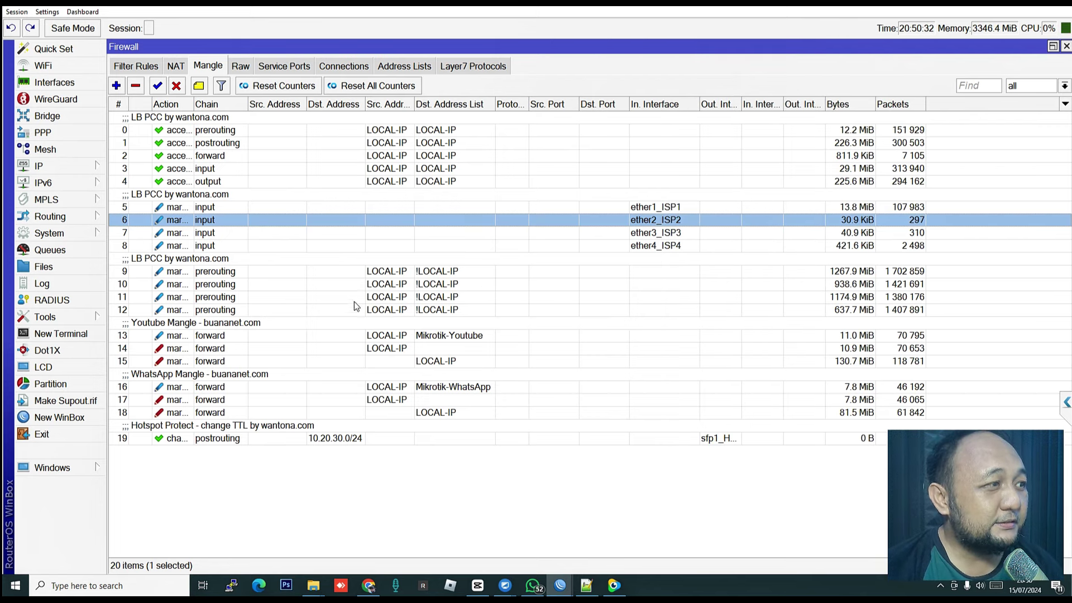
# Examine the LB PCC mangle rule groups, comparing input rules 5 to 8 with prerouting rules 9 to 12
pyautogui.click(248, 205)
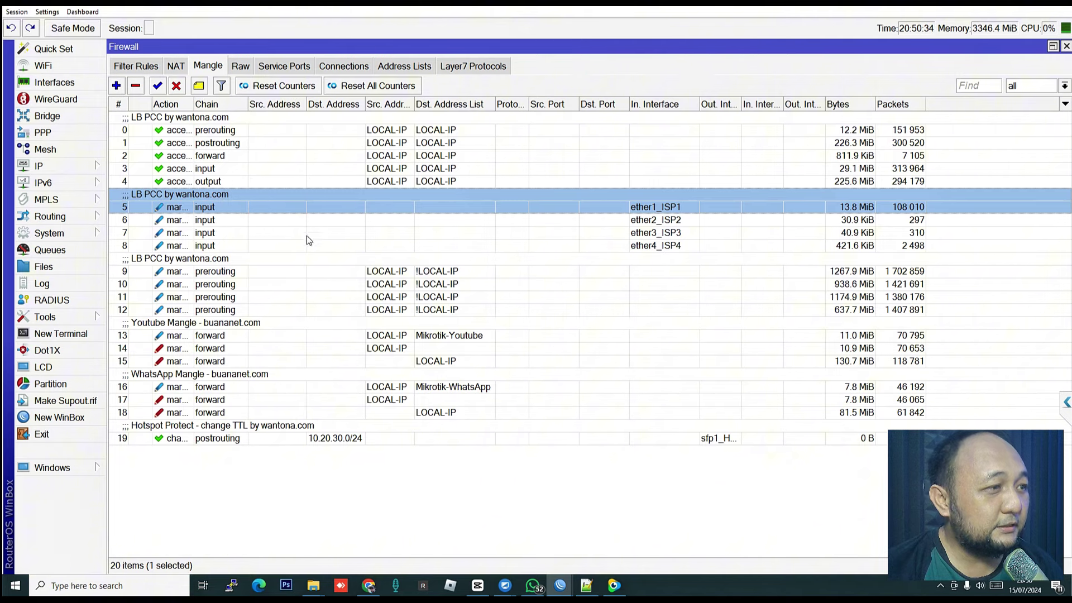
pyautogui.keyDown('shift'); pyautogui.click(240, 245); pyautogui.keyUp('shift')
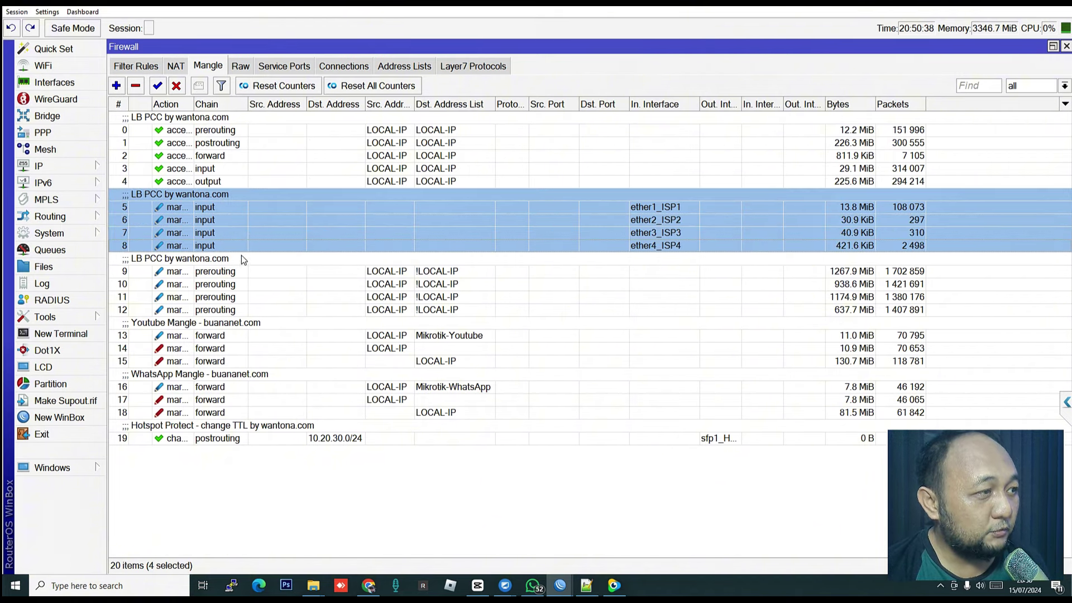
pyautogui.click(242, 255)
pyautogui.click(244, 205)
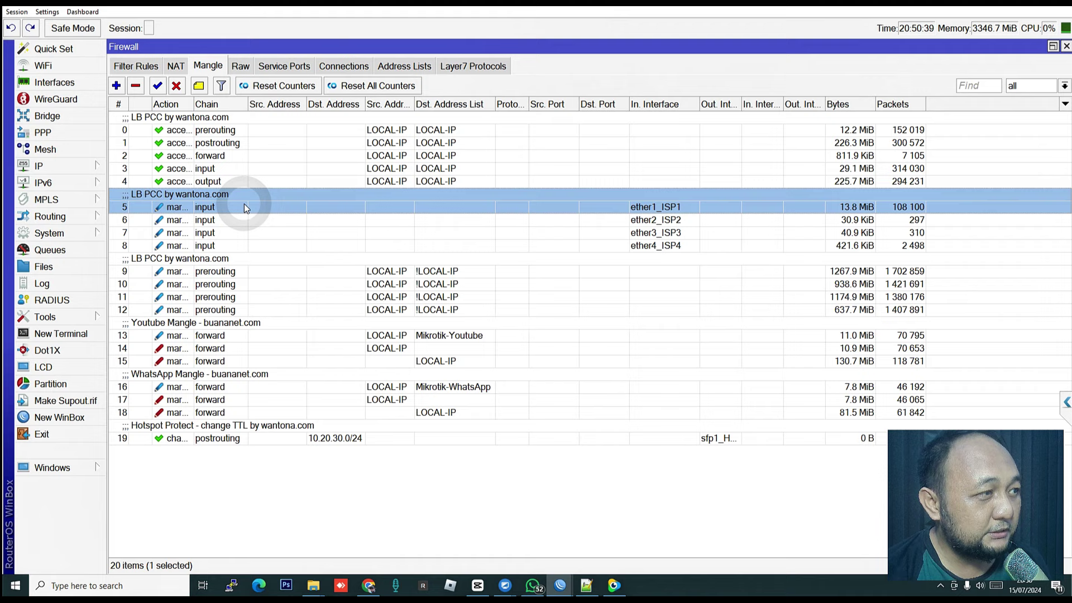
pyautogui.keyDown('shift'); pyautogui.click(243, 244); pyautogui.keyUp('shift')
pyautogui.click(246, 259)
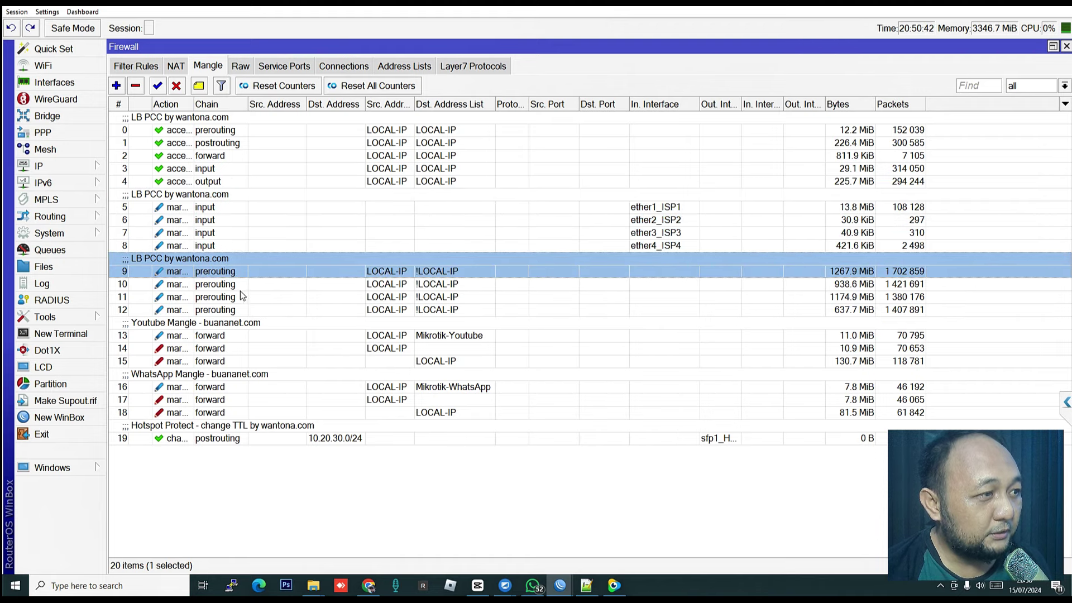
pyautogui.keyDown('shift'); pyautogui.click(234, 310); pyautogui.keyUp('shift')
pyautogui.click(318, 336)
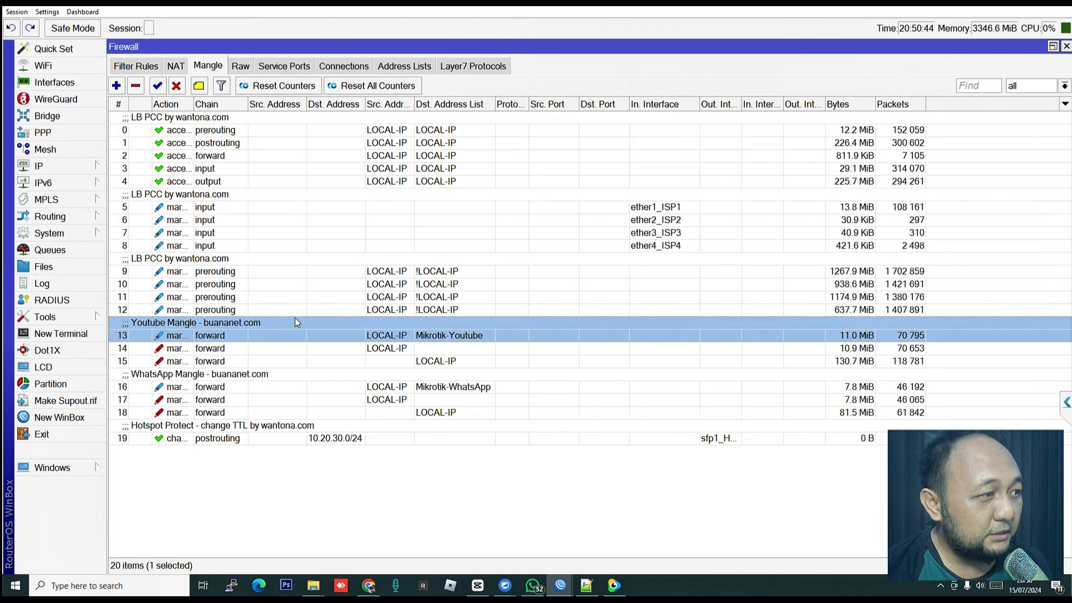
pyautogui.click(317, 310)
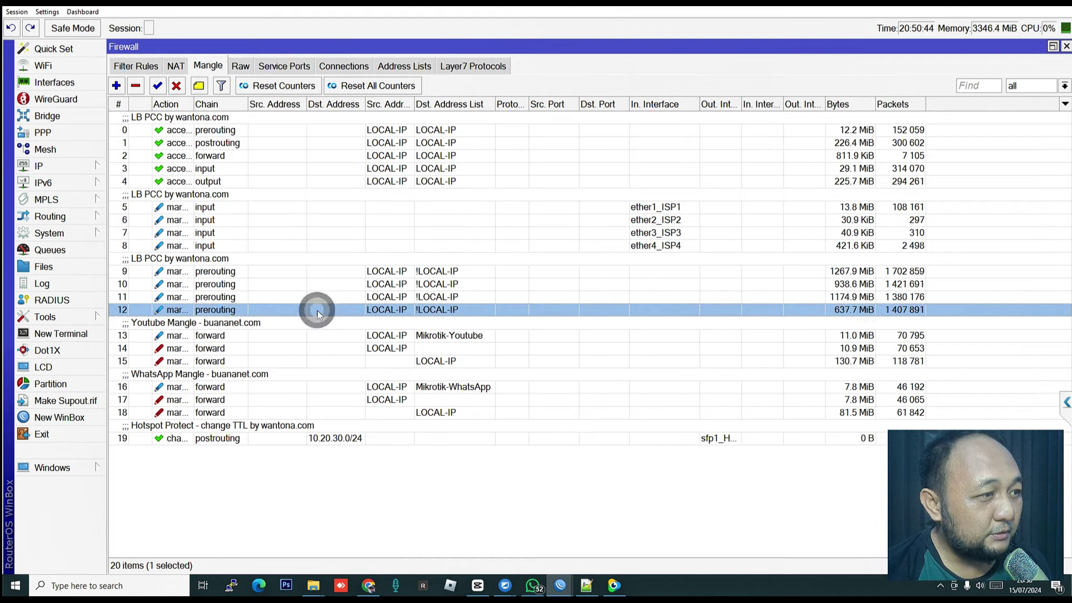
pyautogui.keyDown('shift'); pyautogui.click(311, 271); pyautogui.keyUp('shift')
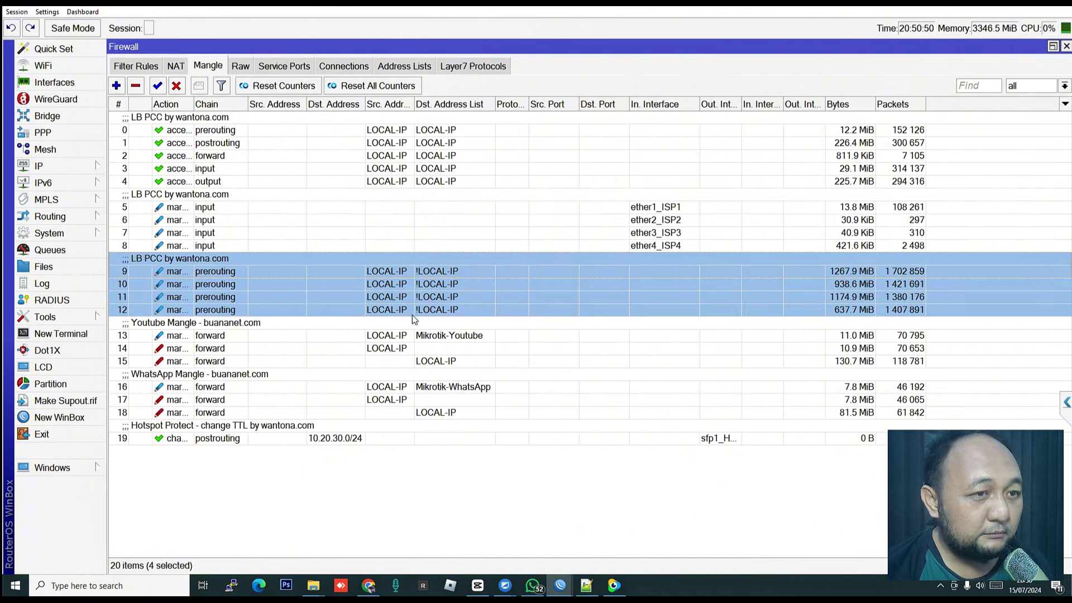
pyautogui.click(432, 309)
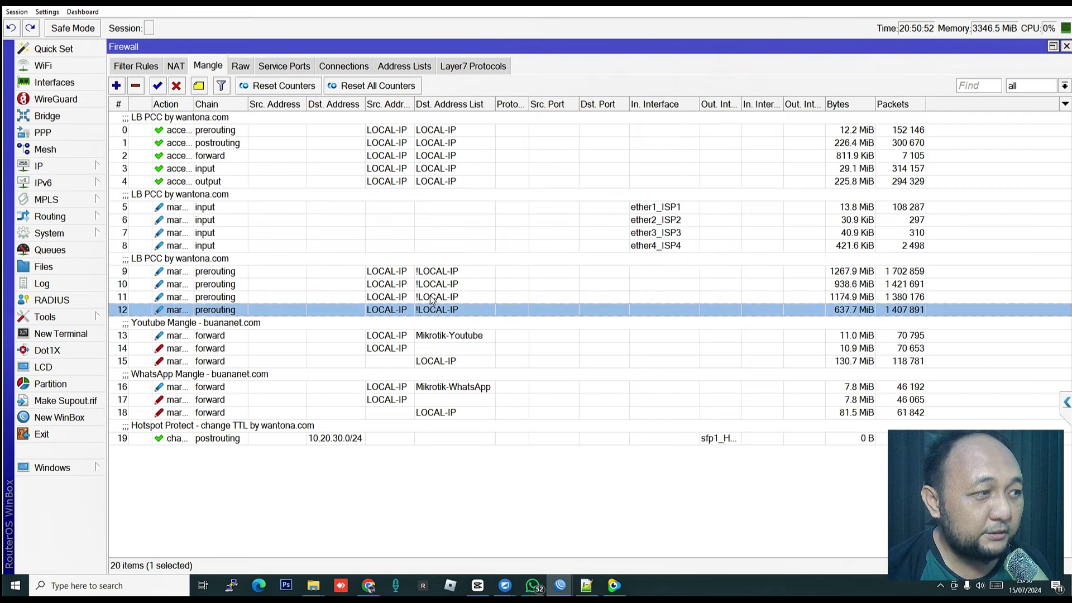
pyautogui.keyDown('shift'); pyautogui.click(431, 262); pyautogui.keyUp('shift')
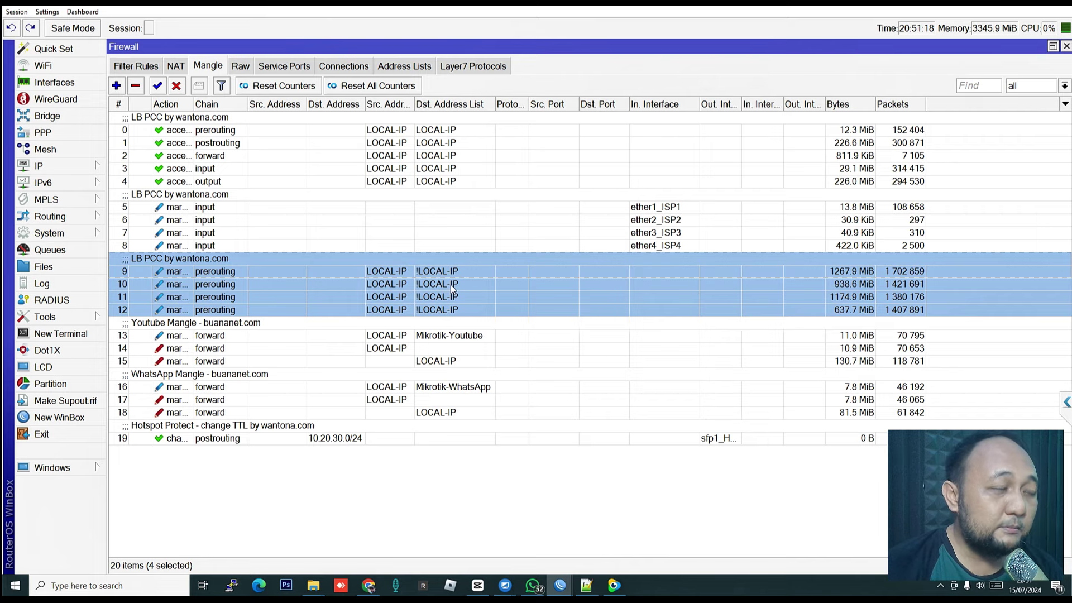
# Create a routing table named EXIT-ISP1 with FIB enabled and apply it
pyautogui.click(88, 220)
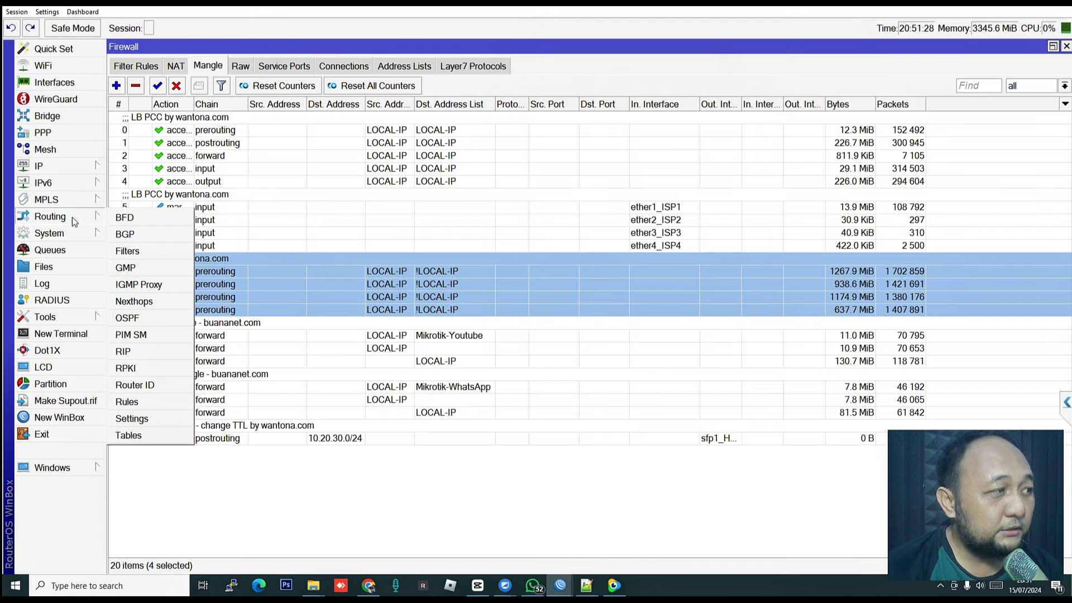
pyautogui.click(158, 435)
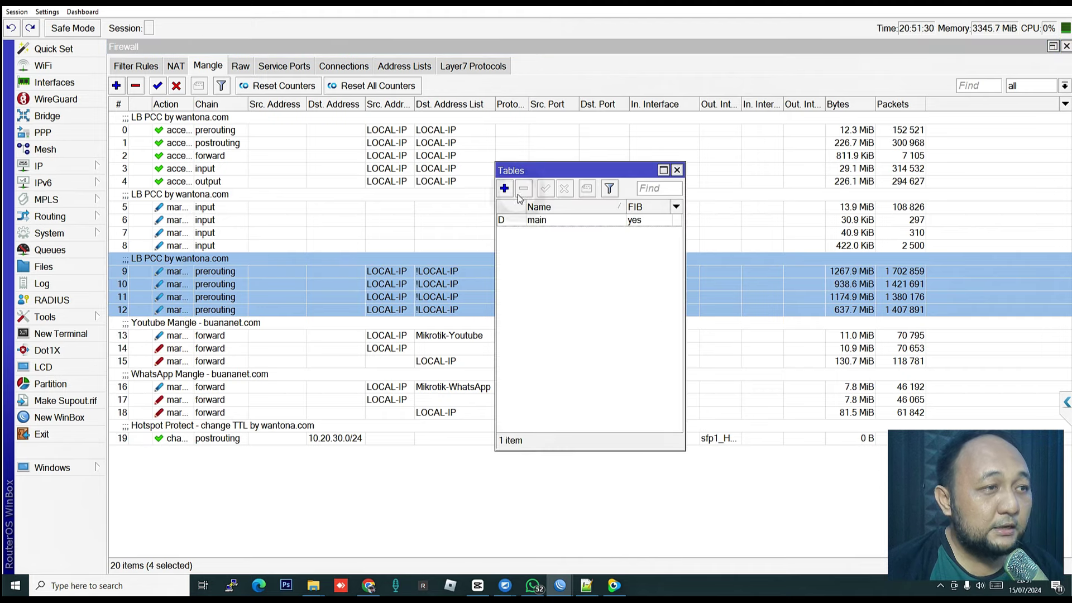
pyautogui.moveTo(554, 167); pyautogui.dragTo(446, 161)
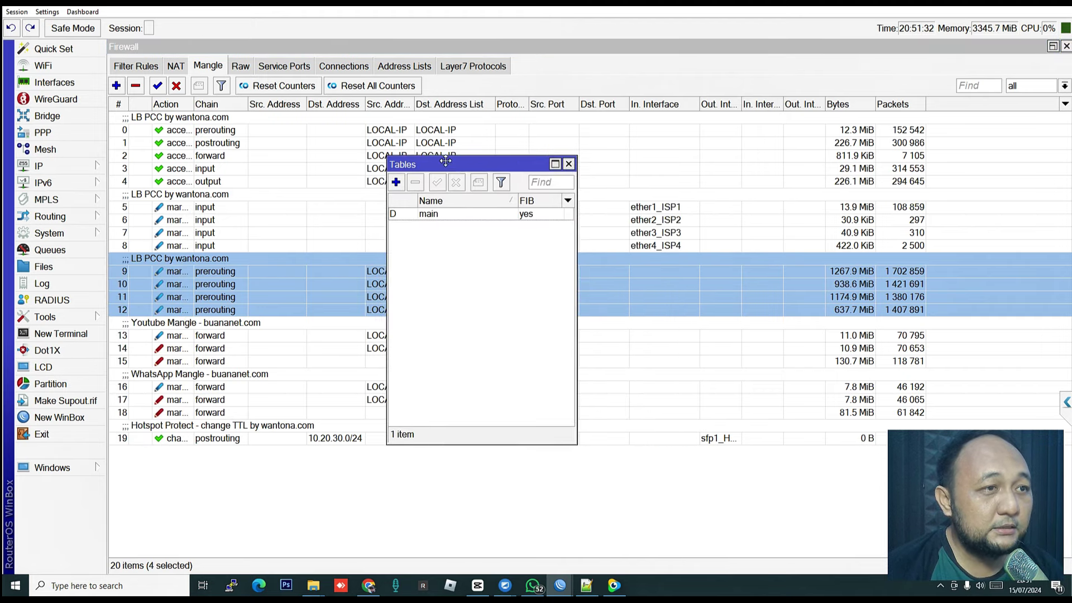
pyautogui.click(398, 185)
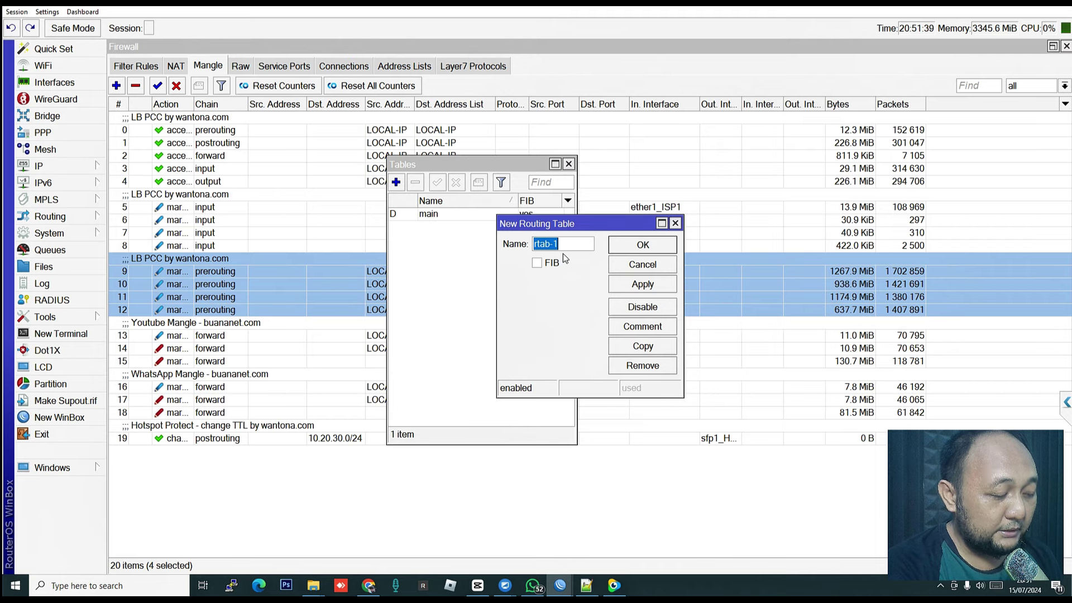
pyautogui.write('EXIT')
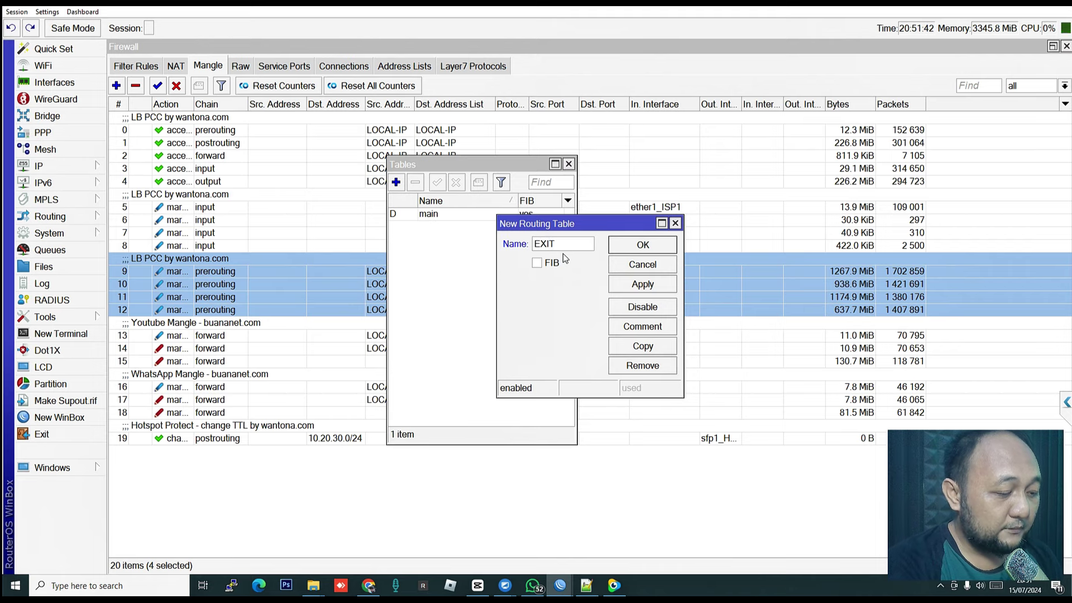
pyautogui.write('-ISP1')
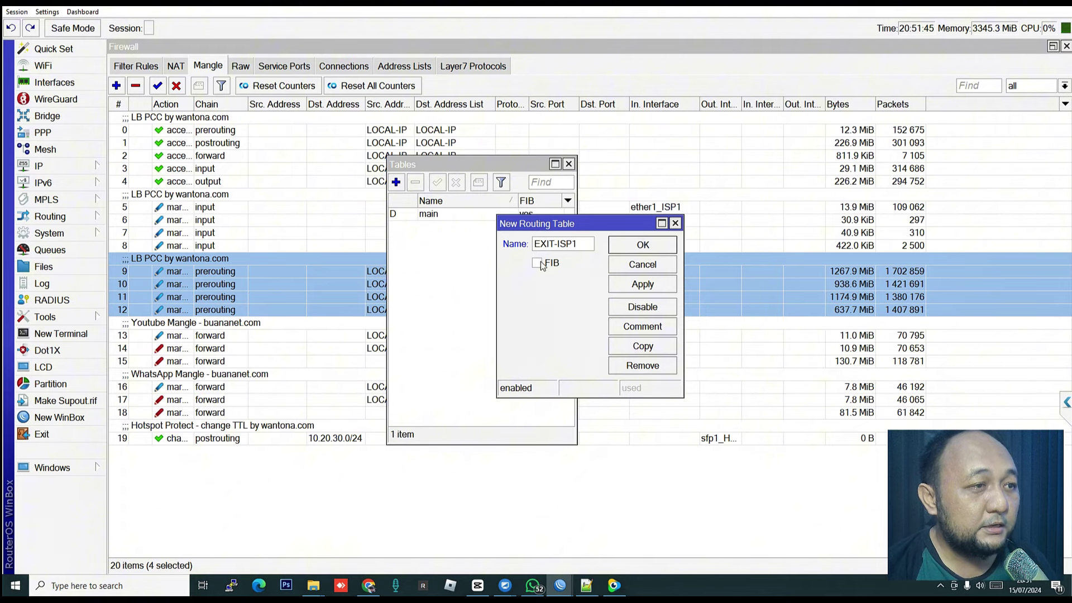
pyautogui.click(537, 262)
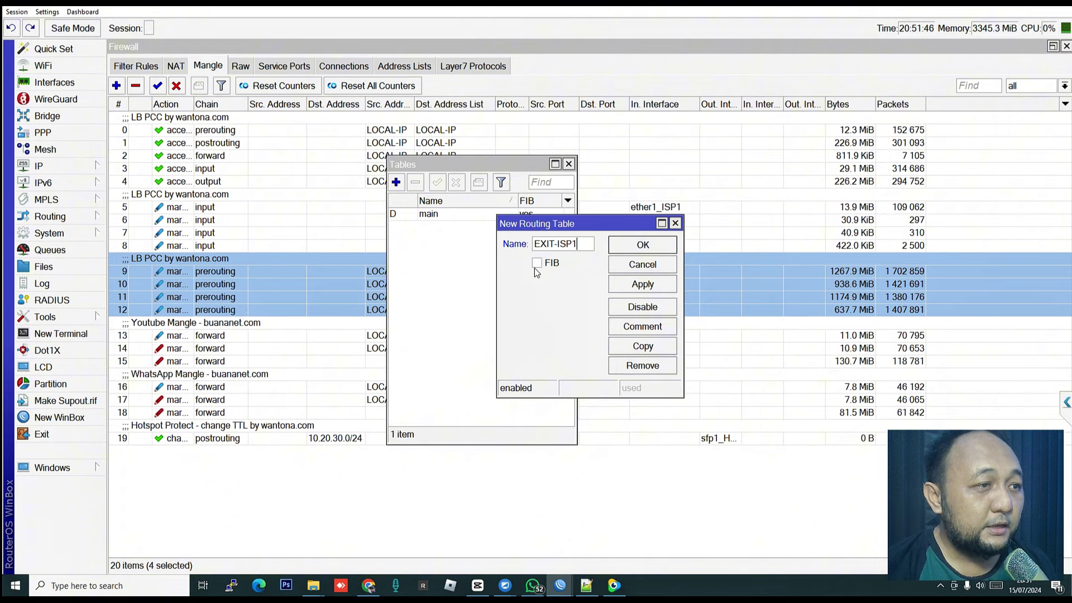
pyautogui.click(643, 284)
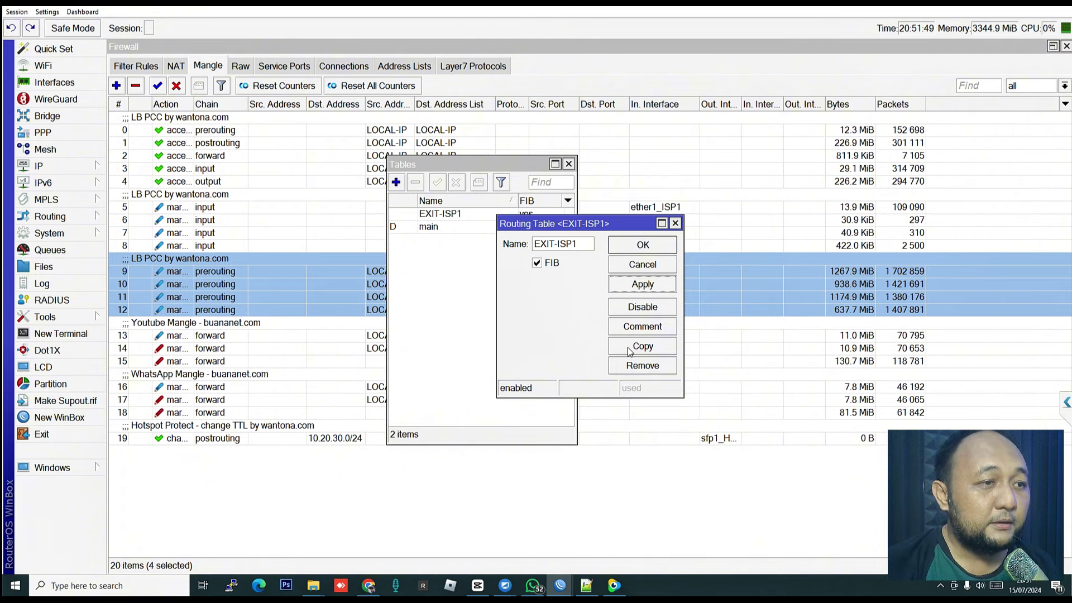
# Duplicate the EXIT-ISP1 routing table as EXIT-ISP2, copying the new name to the clipboard before applying it
pyautogui.click(628, 347)
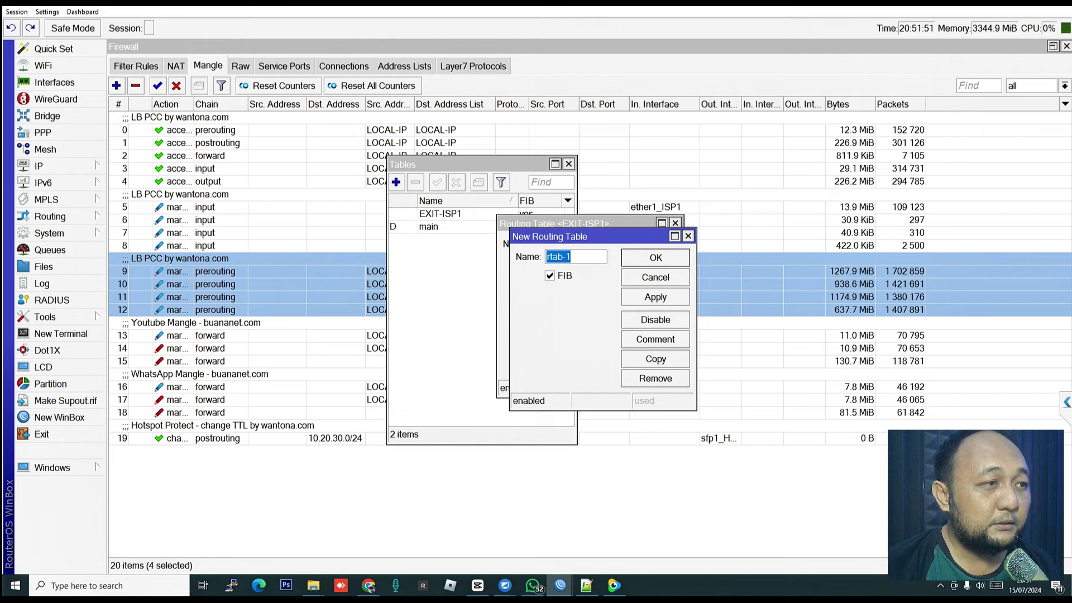
pyautogui.write('EX')
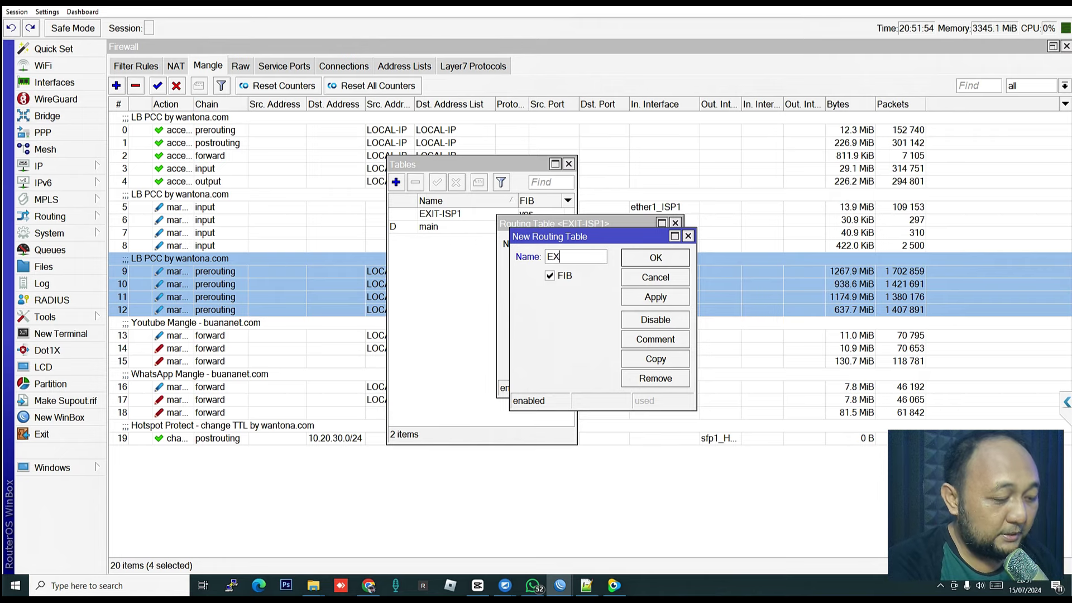
pyautogui.write('IT-ISP2')
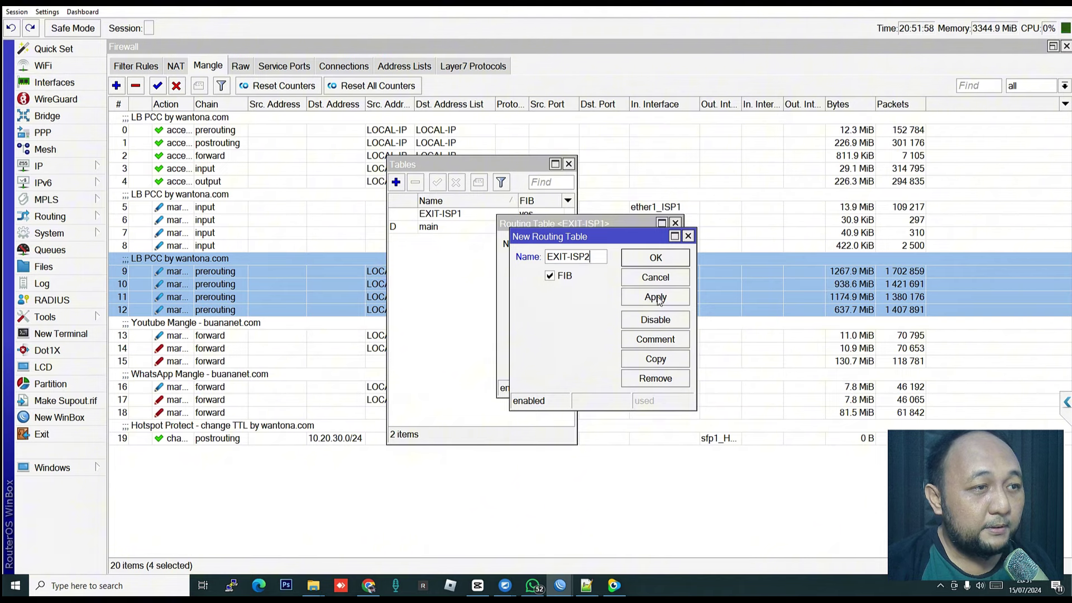
pyautogui.hotkey('ctrl', 'a')
pyautogui.hotkey('ctrl', 'c')
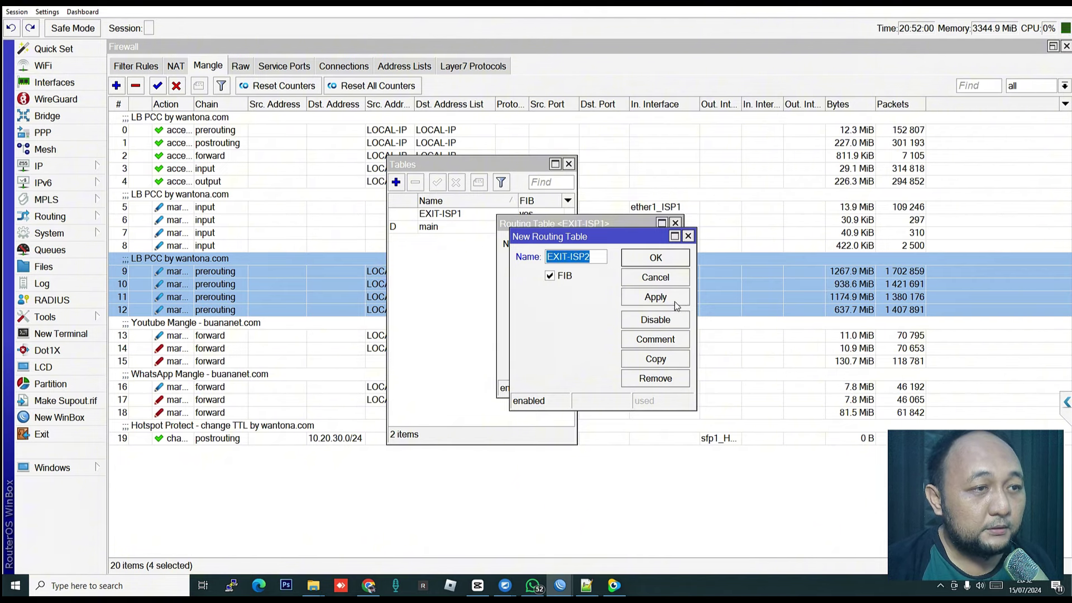
pyautogui.click(654, 296)
# Duplicate the EXIT-ISP2 routing table as EXIT-ISP3, keeping FIB enabled, and apply it
pyautogui.click(655, 359)
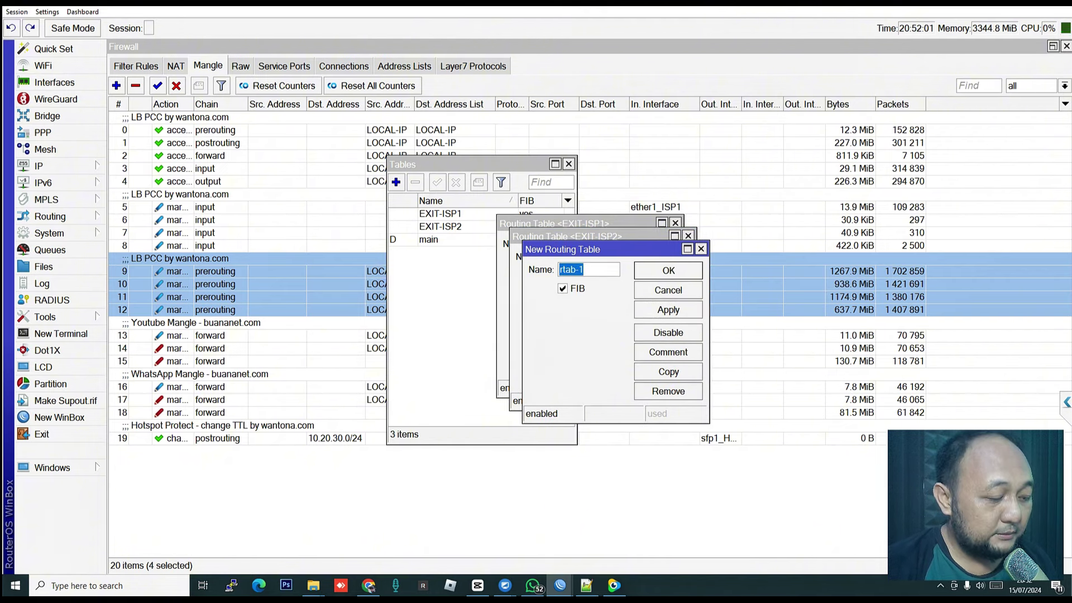
pyautogui.hotkey('ctrl', 'v')
pyautogui.press('BackSpace')
pyautogui.write('3')
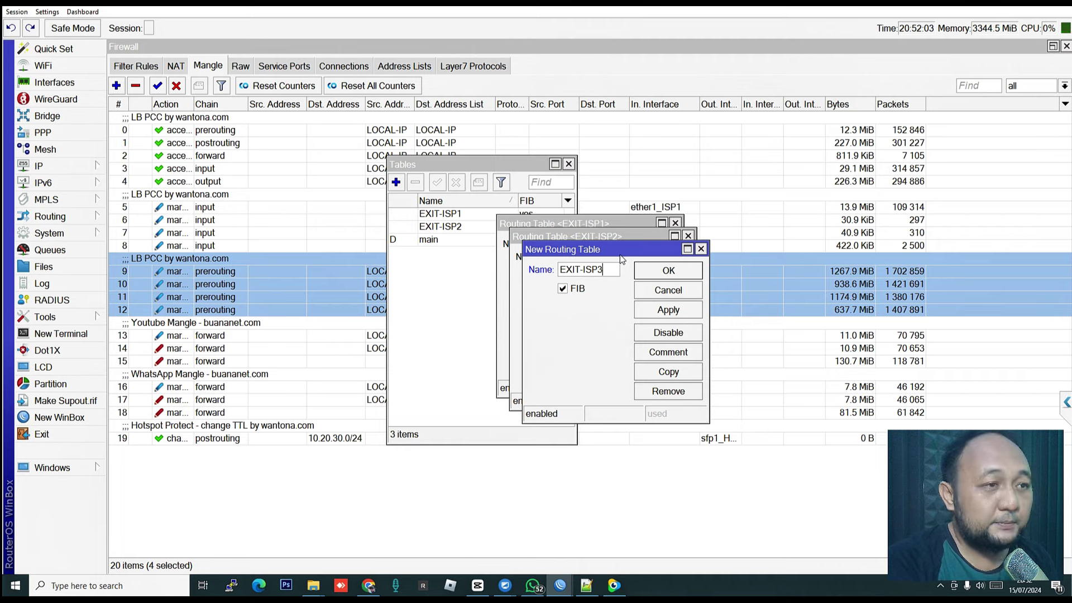
pyautogui.click(667, 310)
# Duplicate the EXIT-ISP3 routing table as EXIT-ISP4, save it and close the EXIT-ISP3 and EXIT-ISP2 dialogs
pyautogui.click(669, 372)
pyautogui.hotkey('ctrl', 'v')
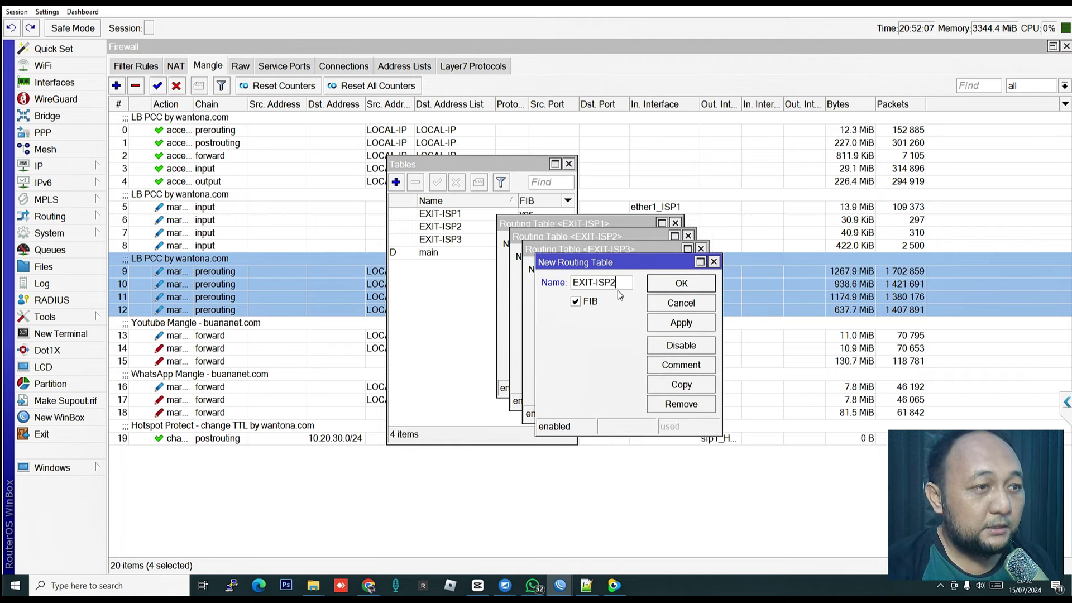
pyautogui.press('BackSpace')
pyautogui.write('4')
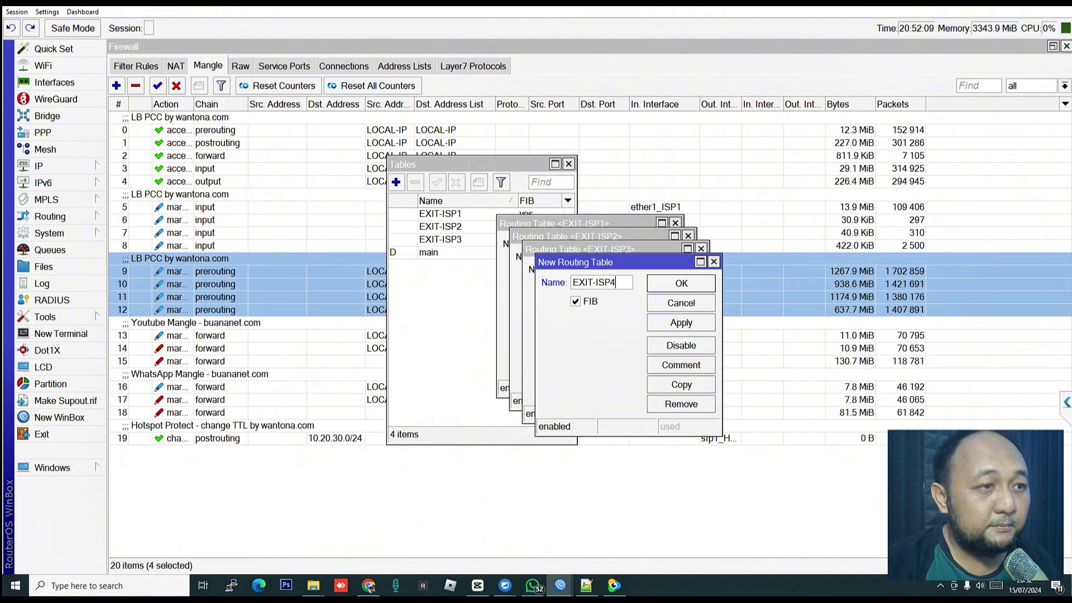
pyautogui.click(657, 285)
pyautogui.click(656, 271)
pyautogui.click(647, 257)
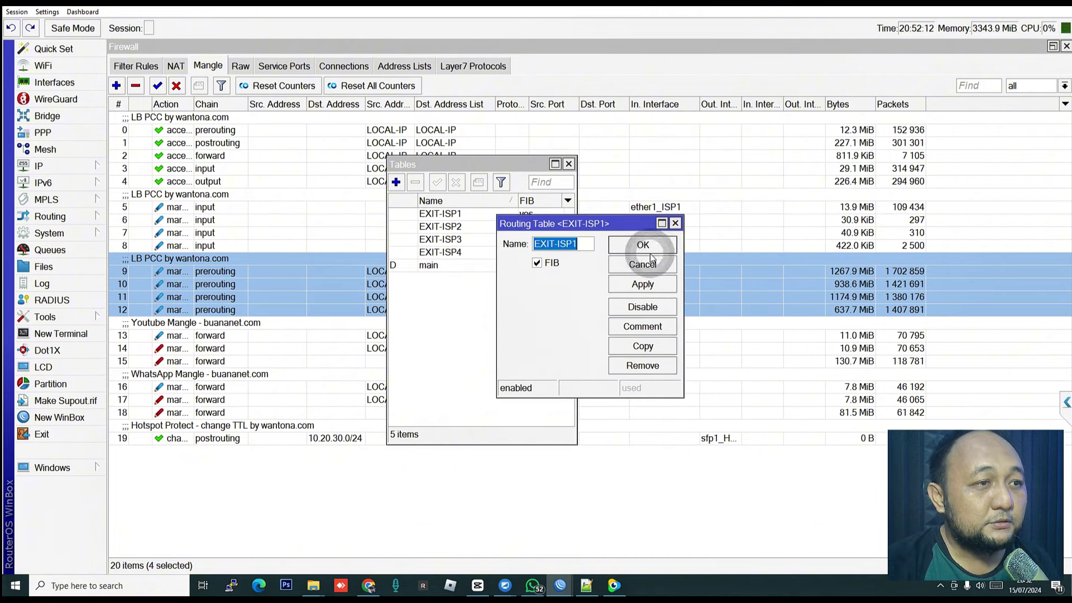
# Close the EXIT-ISP1 table dialog and start a new prerouting mangle rule matching connection mark cm-ether1_ISP1
pyautogui.click(638, 245)
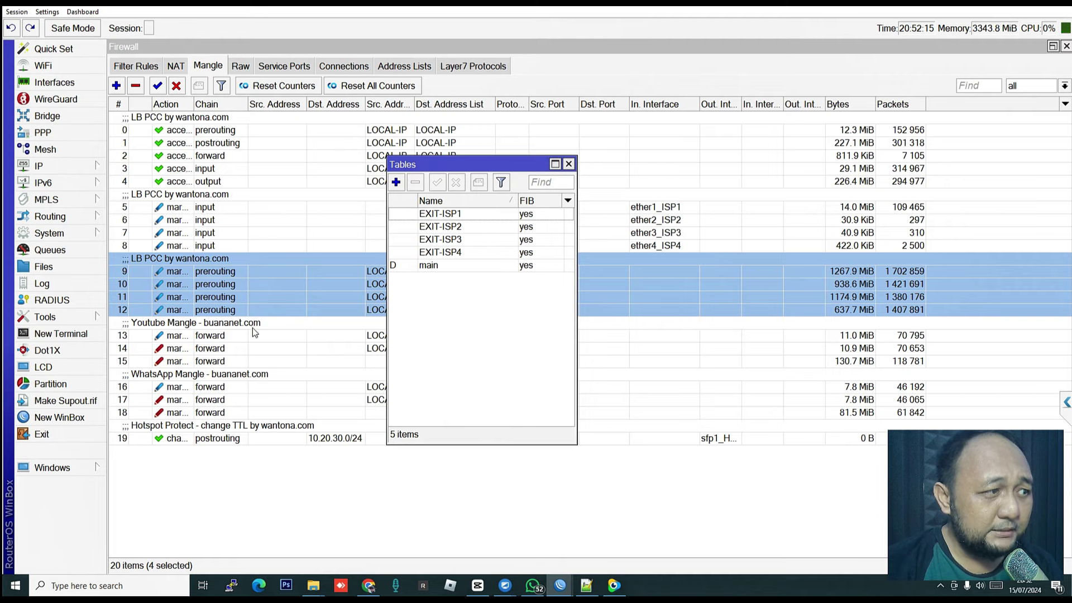
pyautogui.click(679, 314)
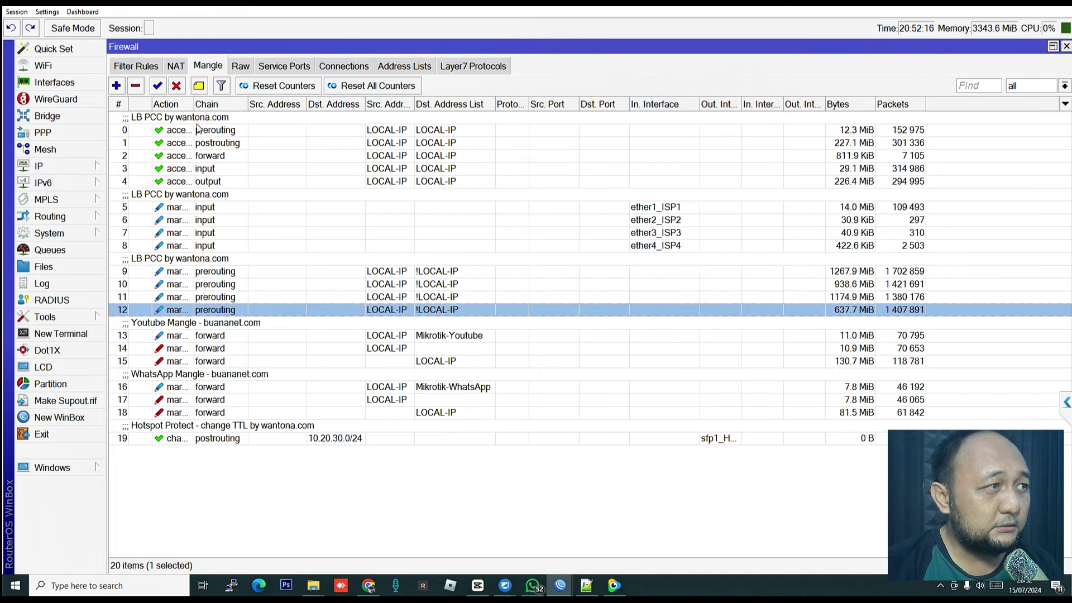
pyautogui.click(117, 86)
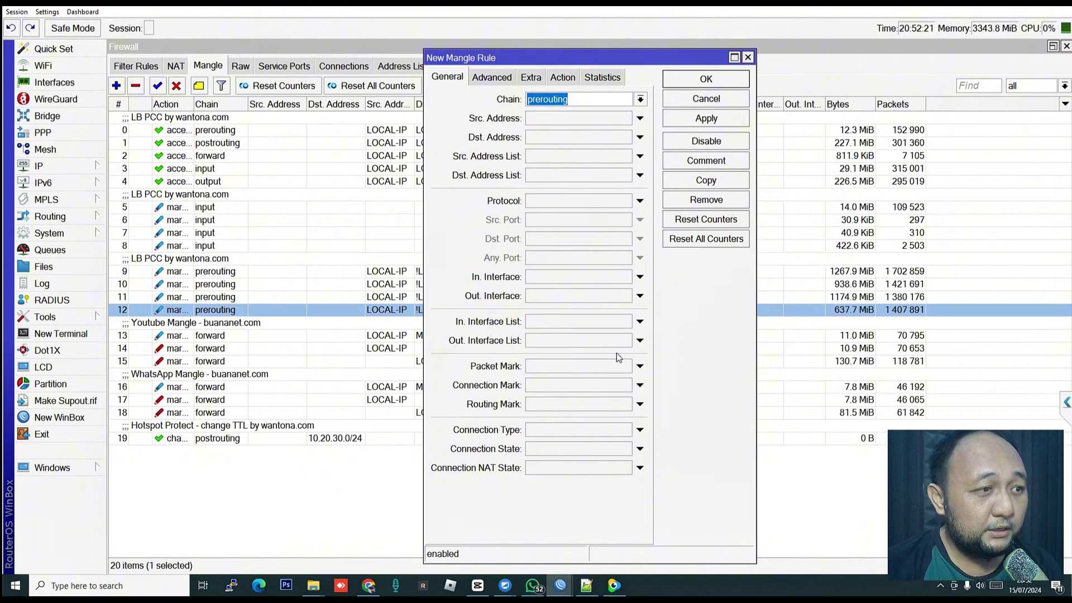
pyautogui.click(638, 385)
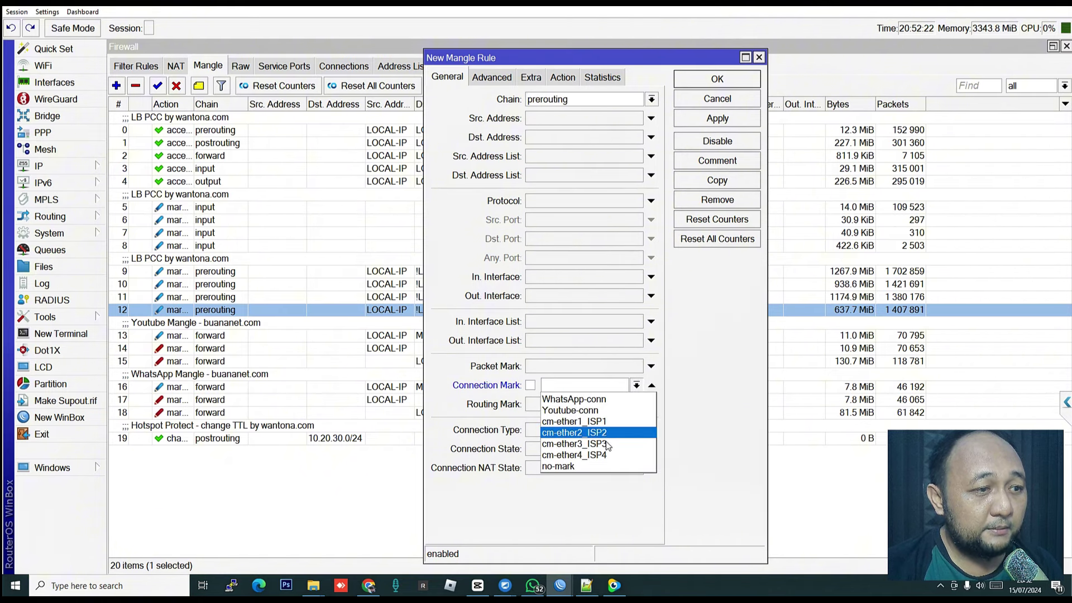
pyautogui.click(610, 422)
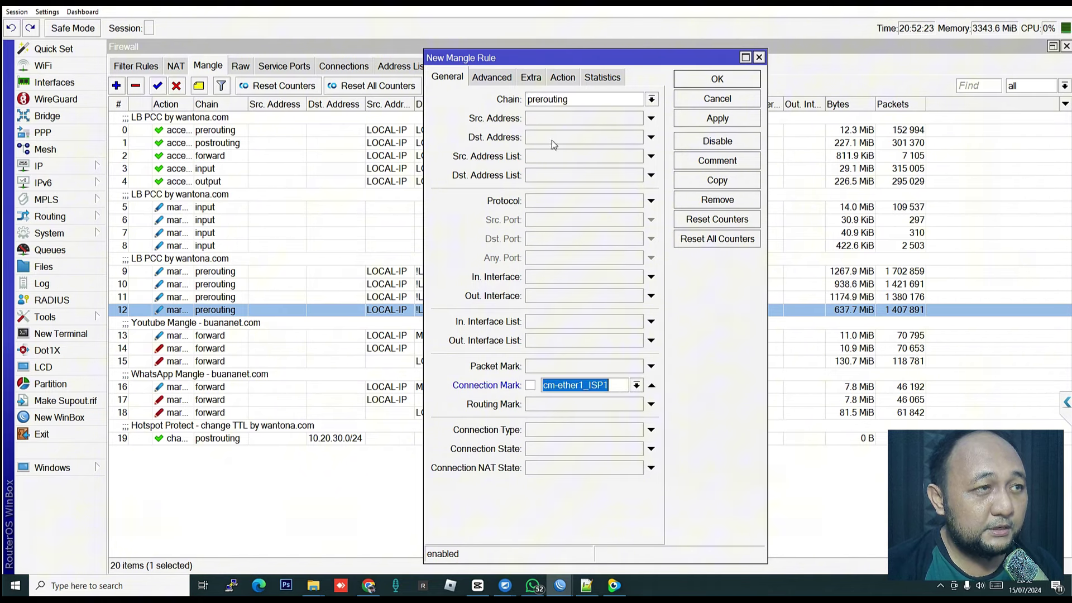
# Set the new rule's action to mark routing, keeping main as the new routing mark
pyautogui.click(562, 77)
pyautogui.click(651, 99)
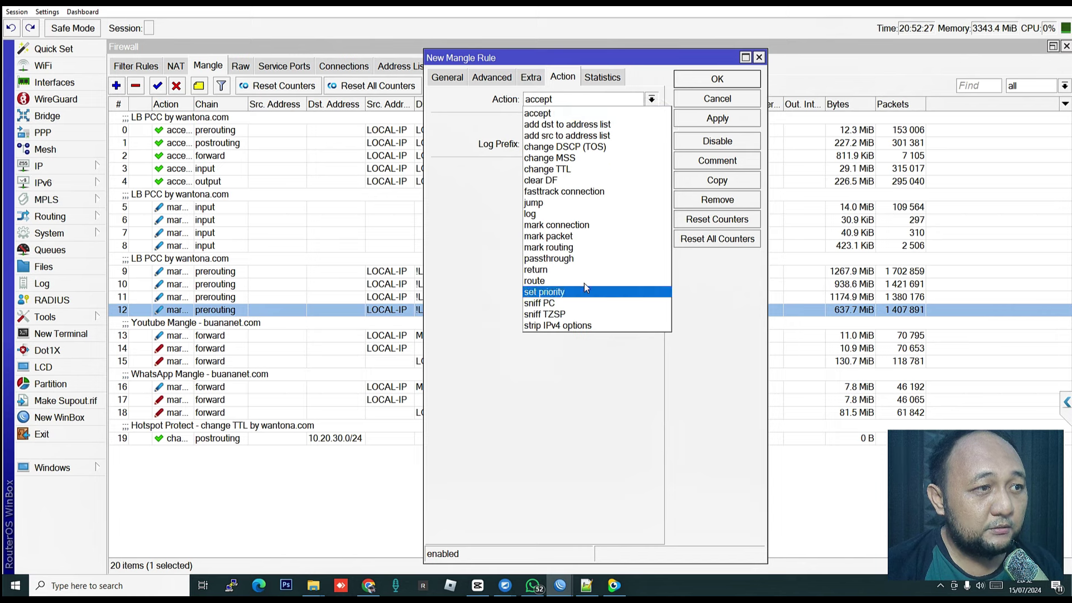
pyautogui.click(548, 247)
pyautogui.click(650, 169)
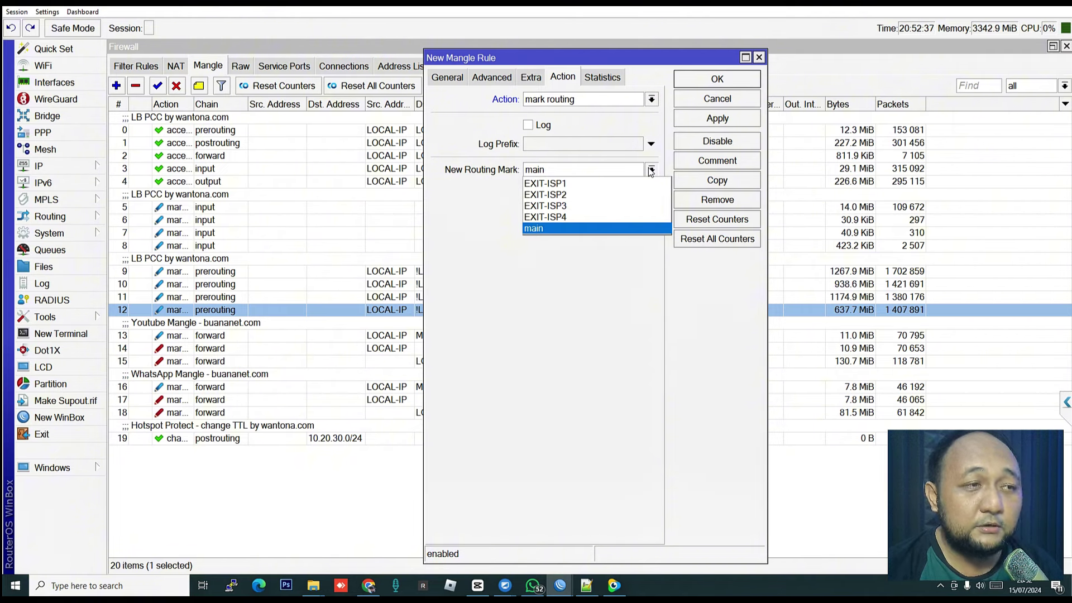
pyautogui.click(651, 170)
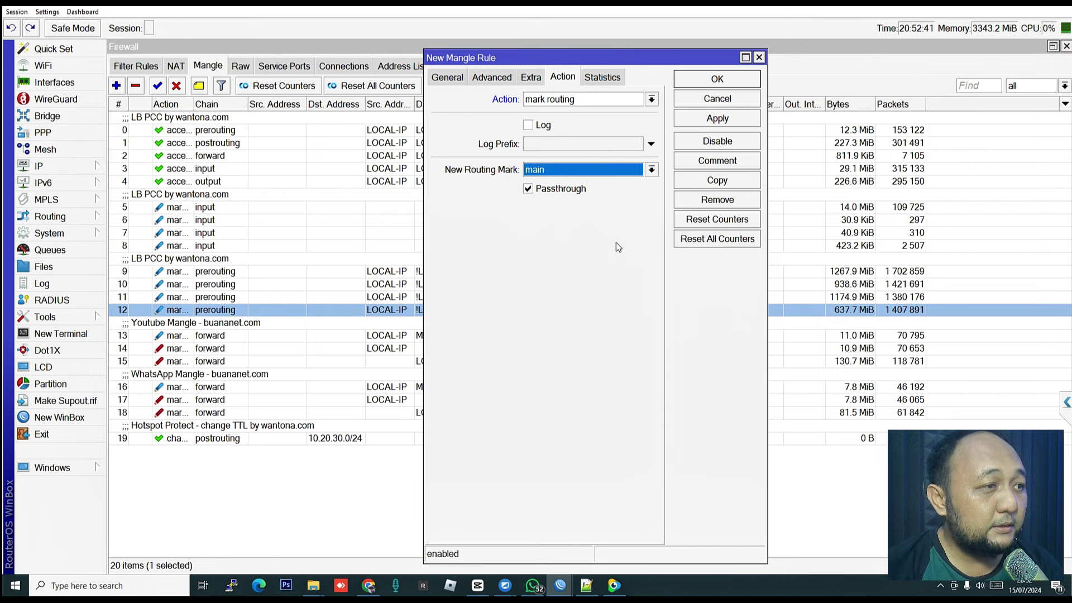
# Save the new mangle rule and move it directly below the last LB PCC prerouting rule
pyautogui.doubleClick(641, 51)
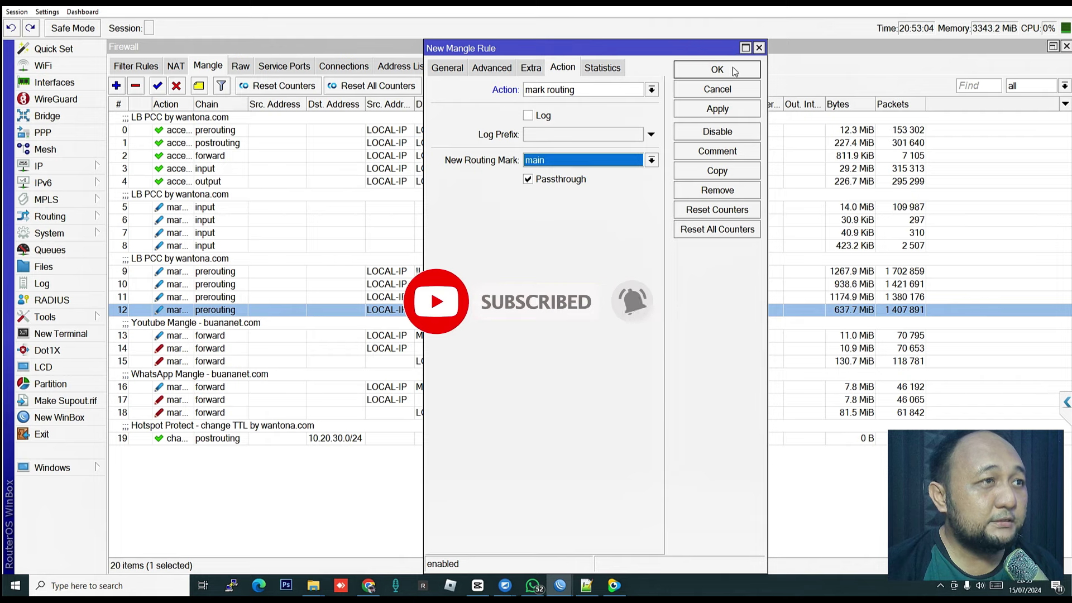
pyautogui.press('Return')
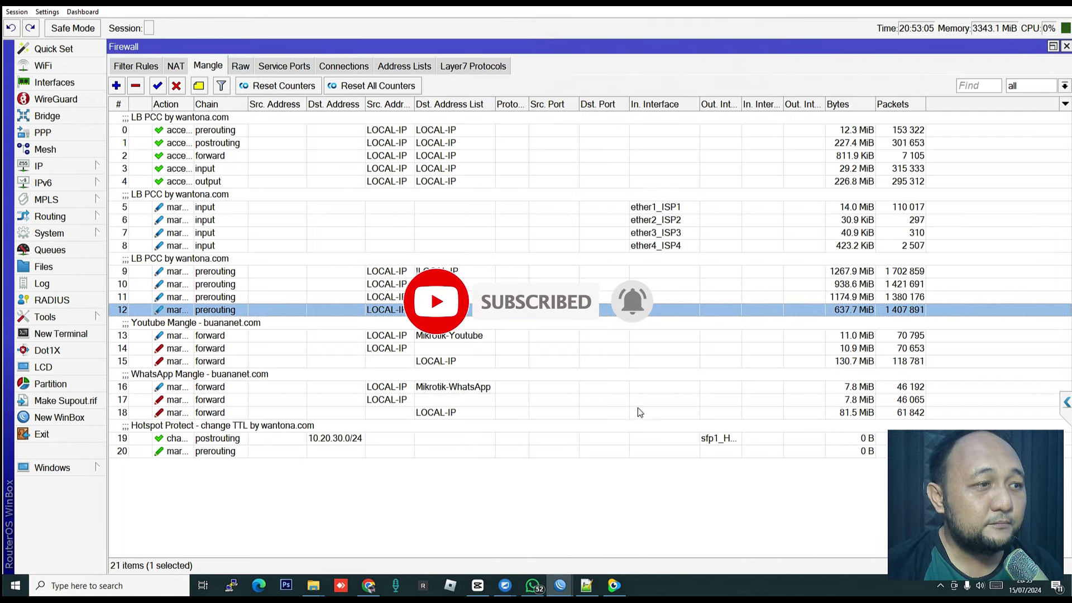
pyautogui.click(565, 450)
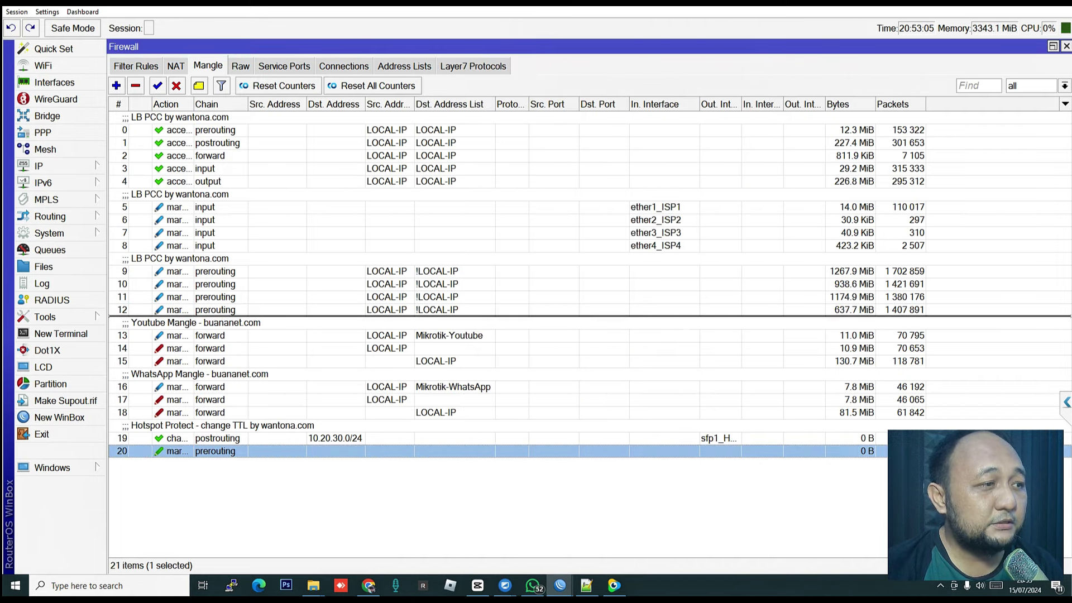
pyautogui.click(642, 339)
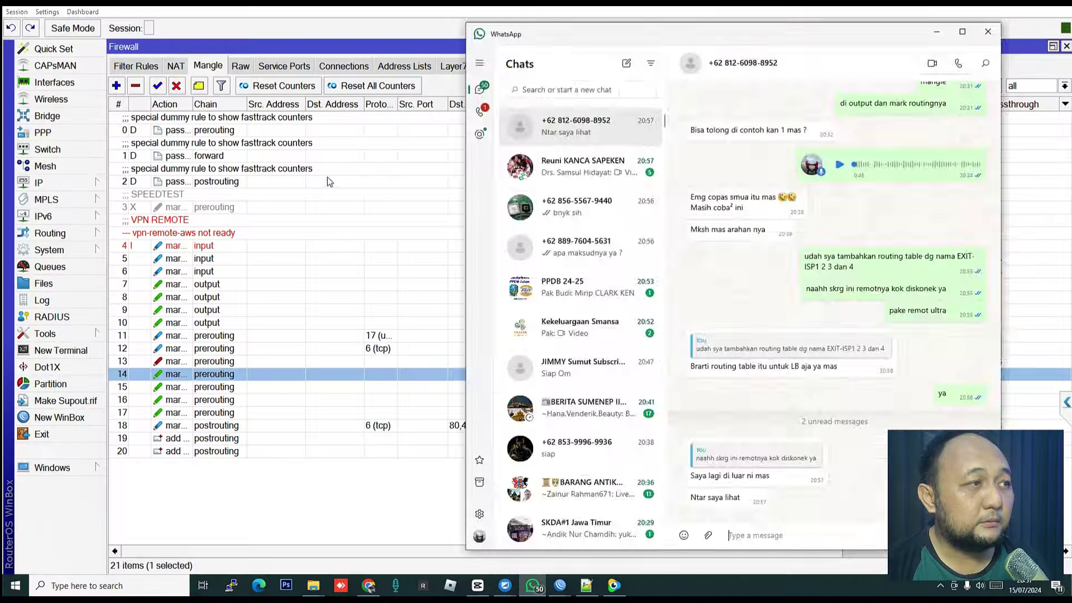
# Return to the other router's mangle list and examine prerouting rules 14 to 17 with their destination address lists
pyautogui.click(328, 176)
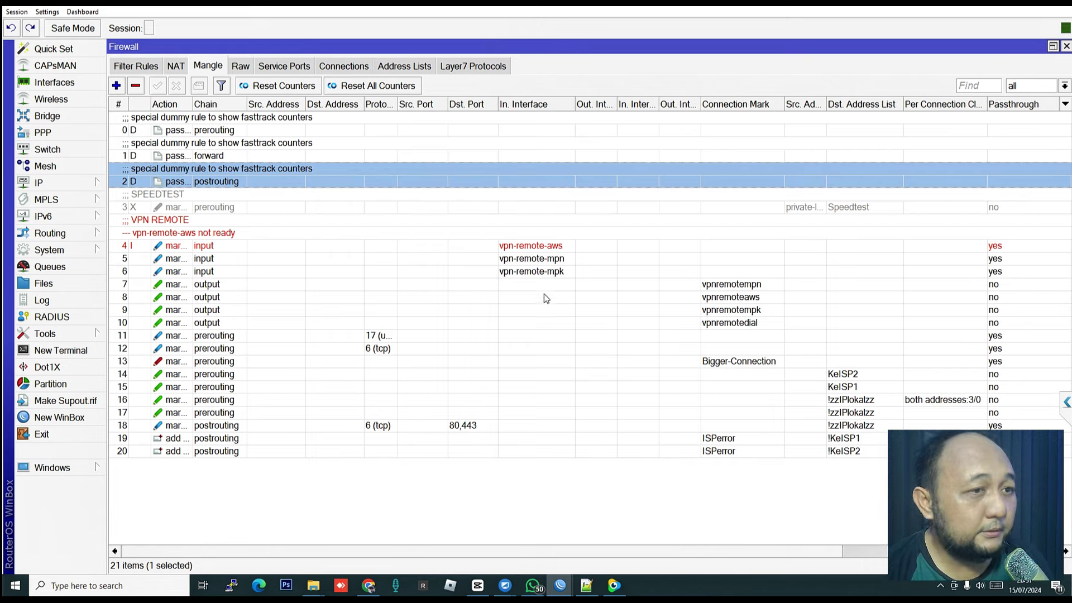
pyautogui.click(942, 402)
pyautogui.click(926, 413)
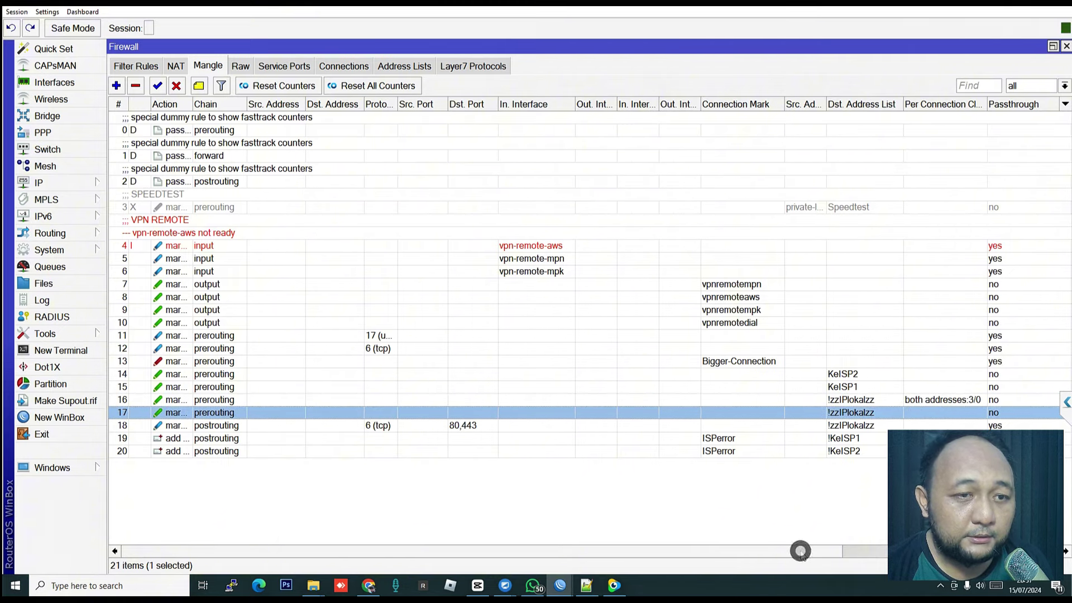
pyautogui.moveTo(748, 551)
pyautogui.mouseDown()
pyautogui.moveTo(887, 551)
pyautogui.moveTo(765, 554)
pyautogui.mouseUp()
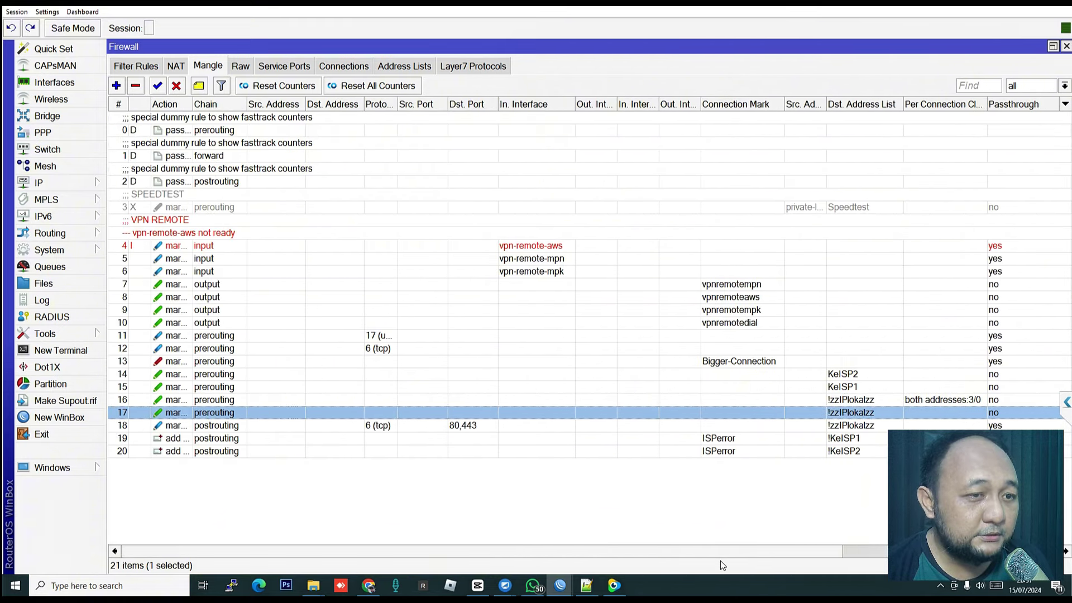
pyautogui.hscroll(3, 810, 561)
pyautogui.hscroll(-3, 744, 546)
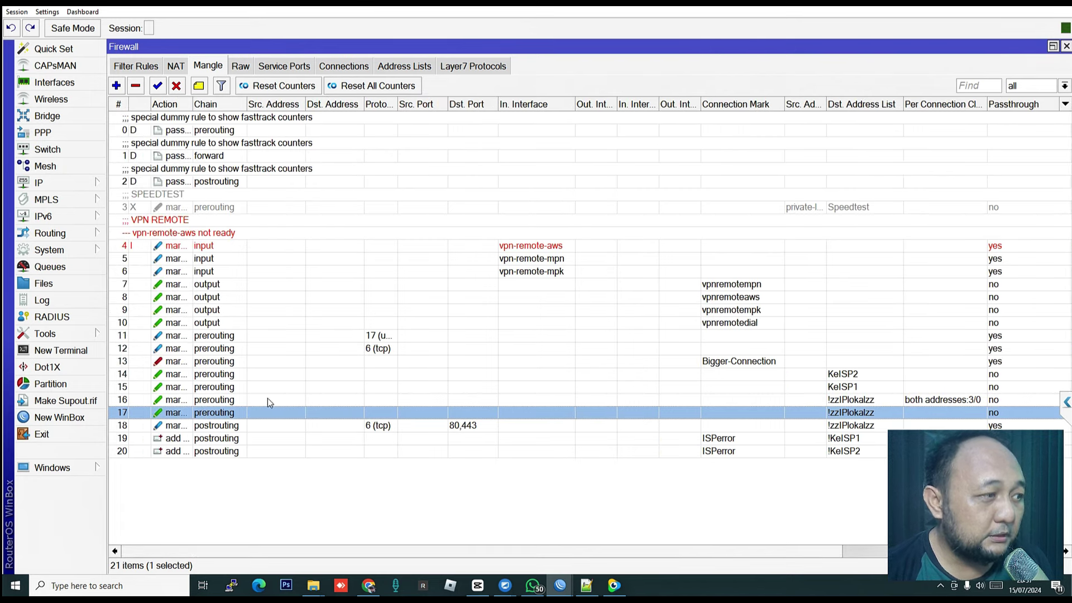
pyautogui.click(888, 372)
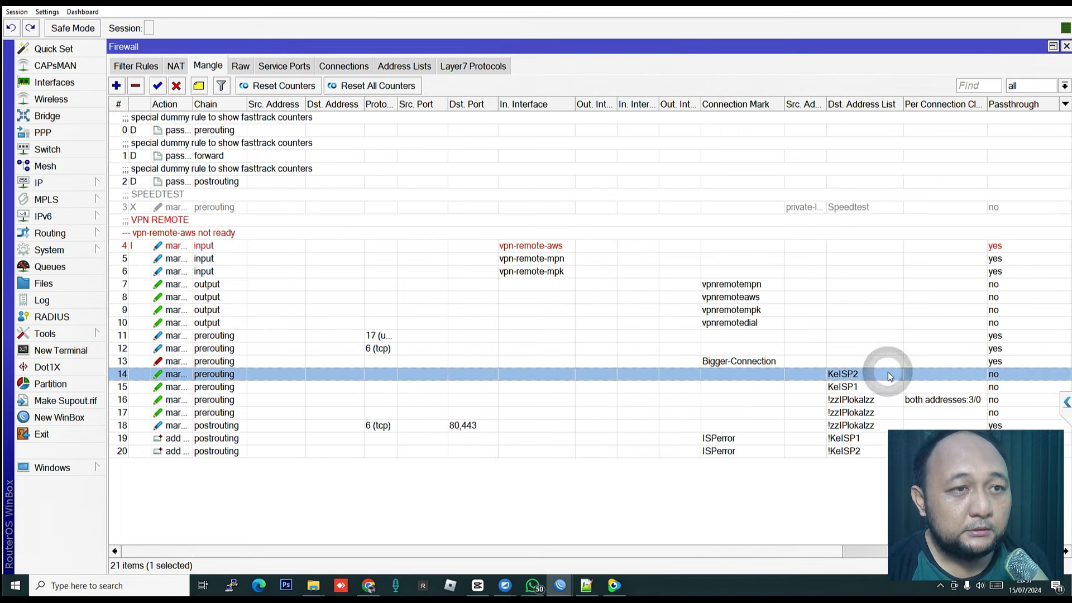
pyautogui.click(882, 388)
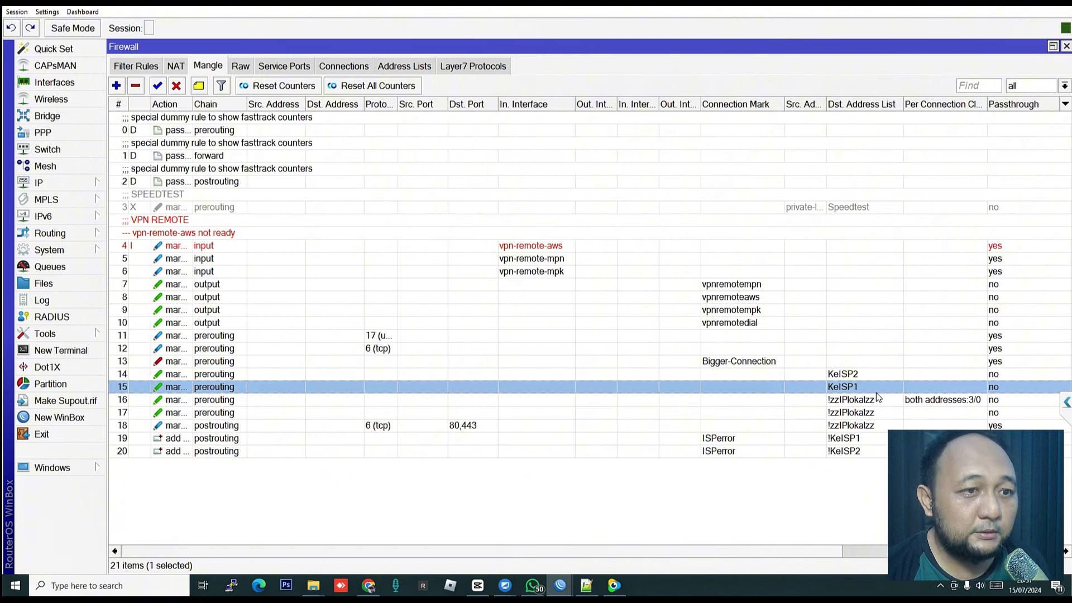
pyautogui.click(867, 371)
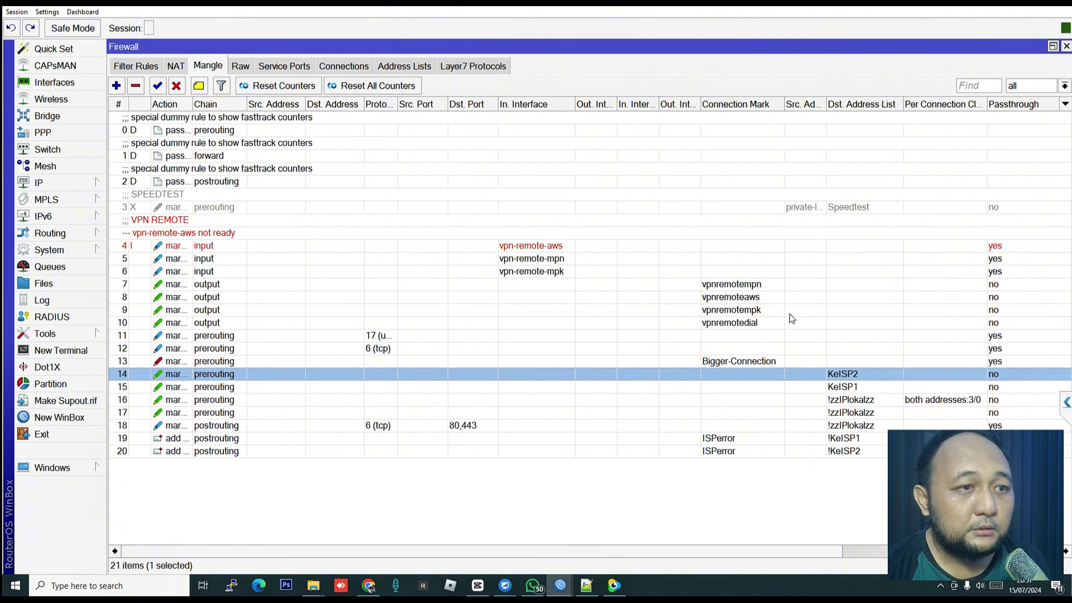
# Review the VPN REMOTE input and output rules 4 to 10, comparing their incoming interfaces and connection marks
pyautogui.moveTo(528, 246); pyautogui.dragTo(524, 272)
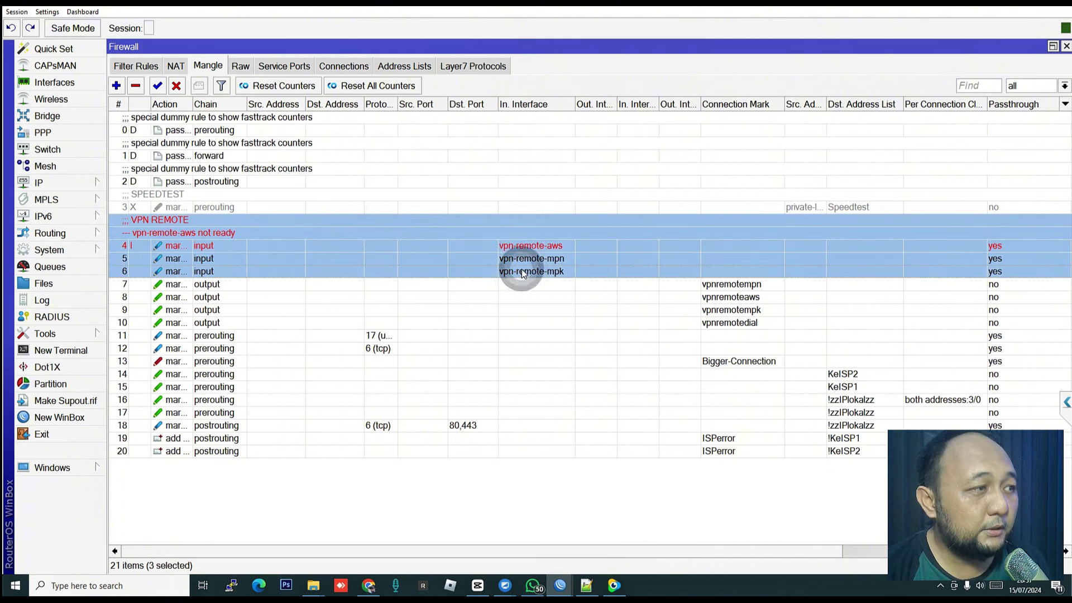
pyautogui.click(772, 287)
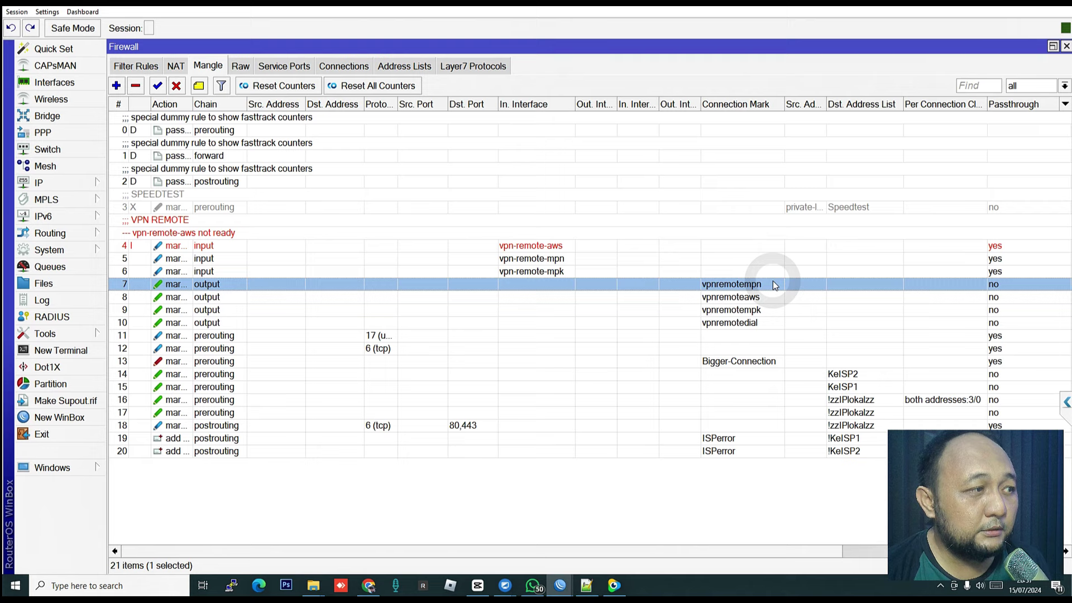
pyautogui.keyDown('shift'); pyautogui.click(752, 325); pyautogui.keyUp('shift')
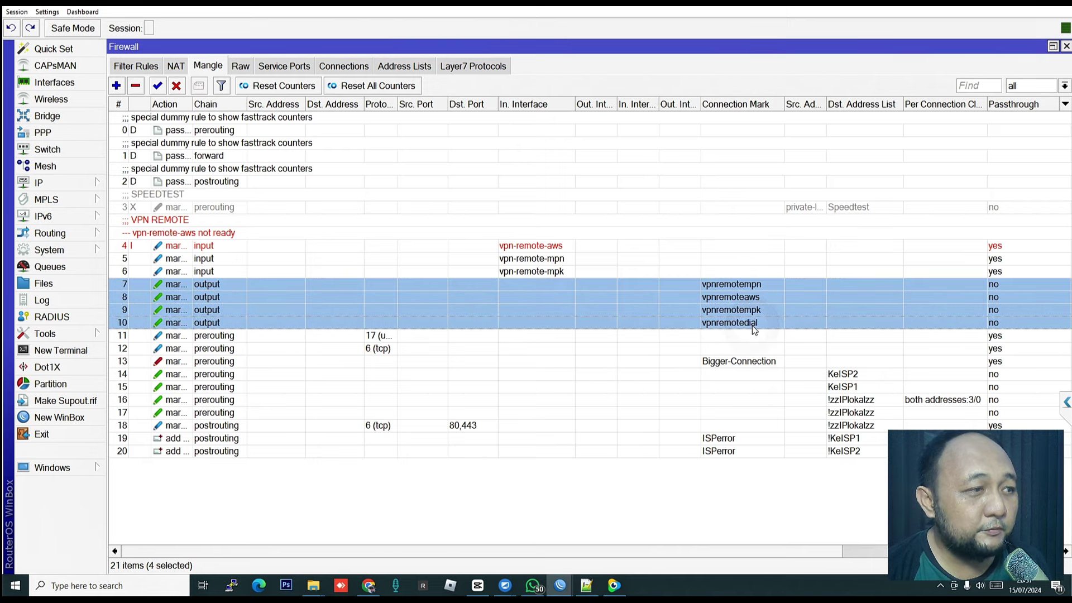
pyautogui.click(530, 249)
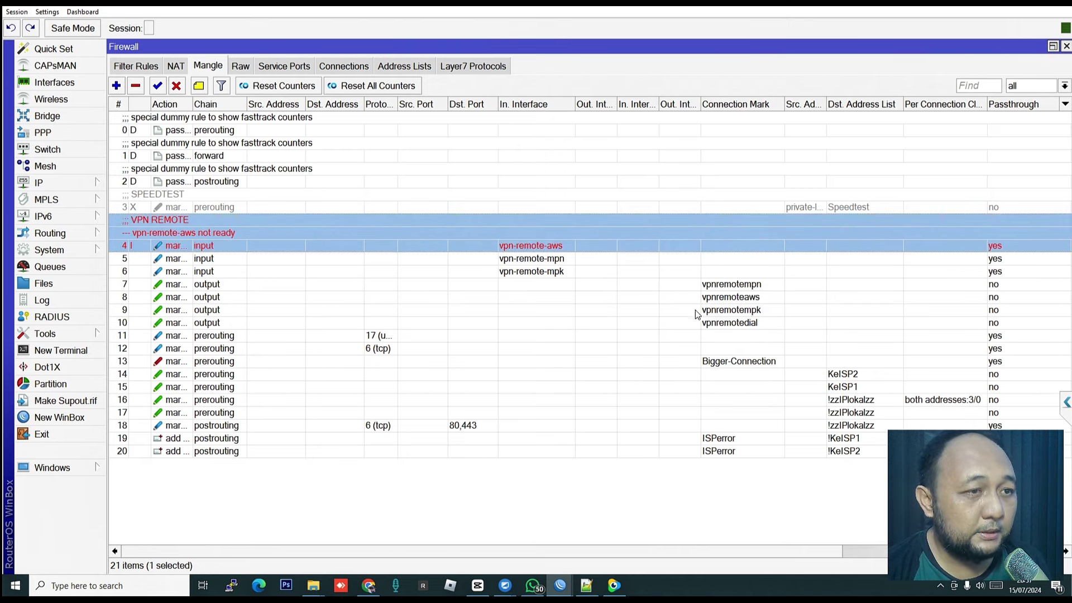
pyautogui.keyDown('shift'); pyautogui.click(732, 325); pyautogui.keyUp('shift')
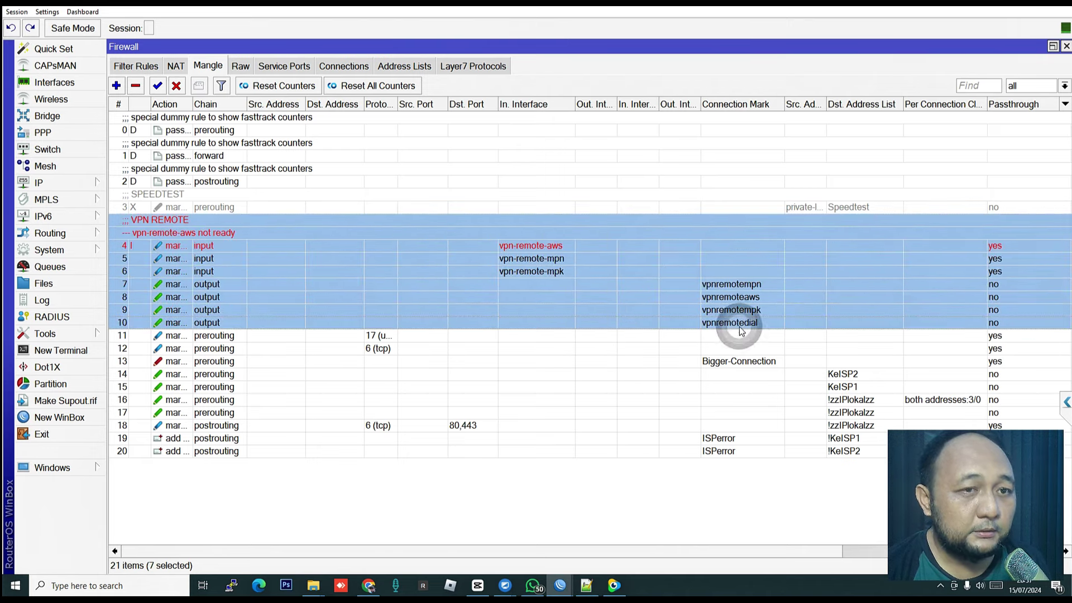
# Examine the per-connection classifier and new routing marks of rules 16 and 17, then the Bigger-Connection rules
pyautogui.click(852, 399)
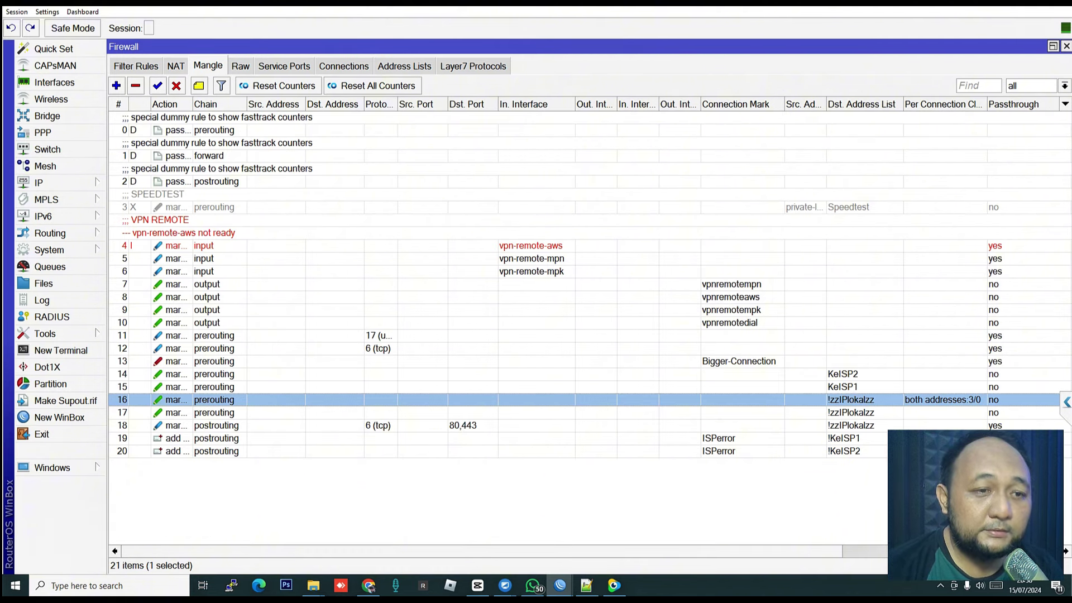
pyautogui.click(956, 415)
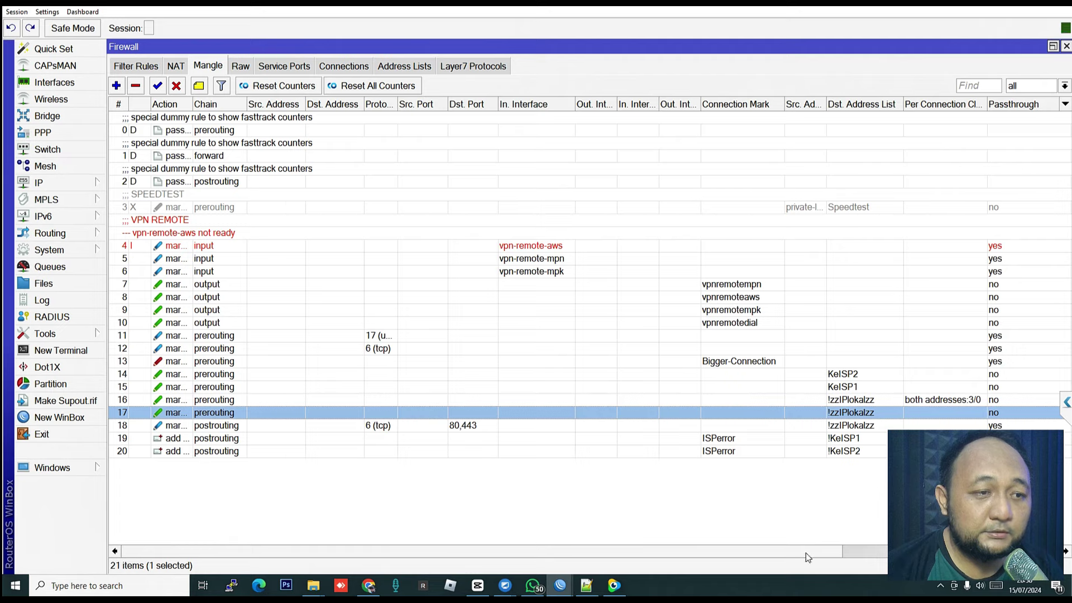
pyautogui.moveTo(806, 552); pyautogui.dragTo(1022, 552)
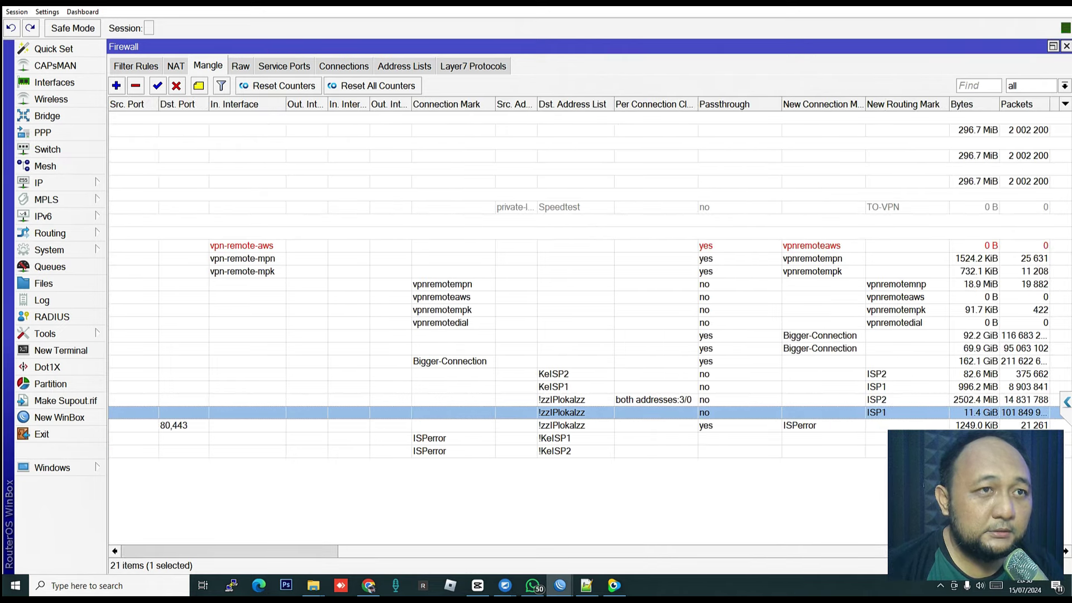
pyautogui.hscroll(-3, 558, 279)
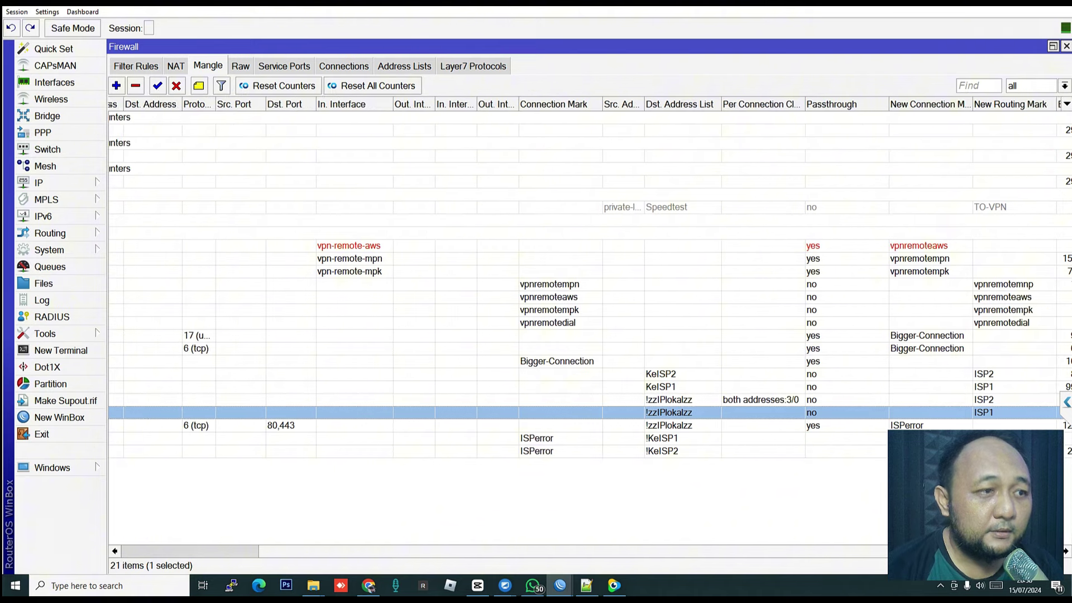
pyautogui.click(559, 335)
pyautogui.hscroll(-3, 609, 535)
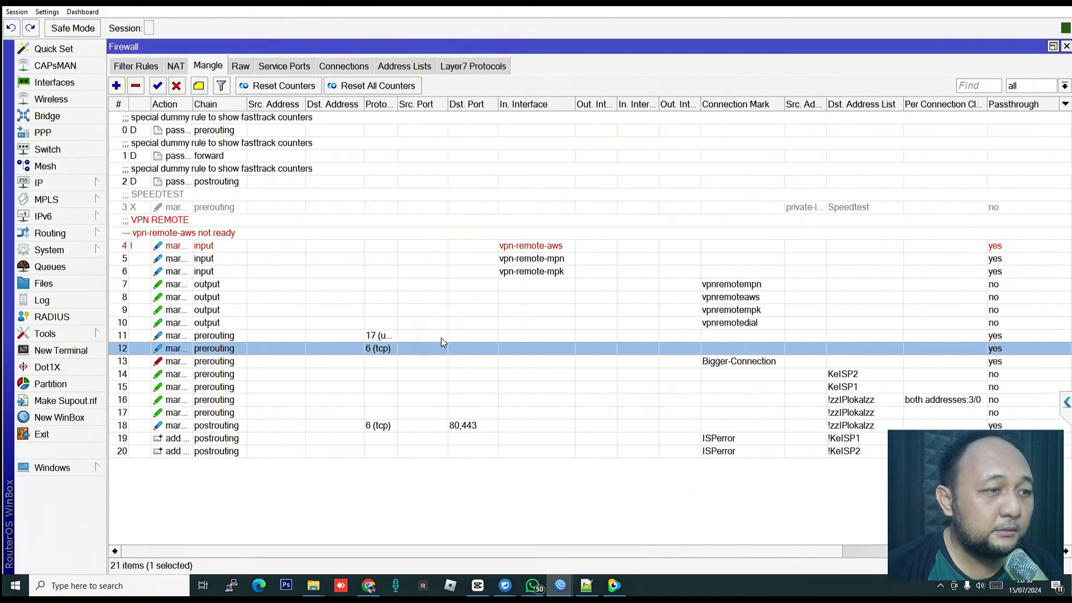
# Inspect the settings of UDP prerouting rule 11, close it unchanged and highlight rules 11 to 13 for review
pyautogui.doubleClick(475, 335)
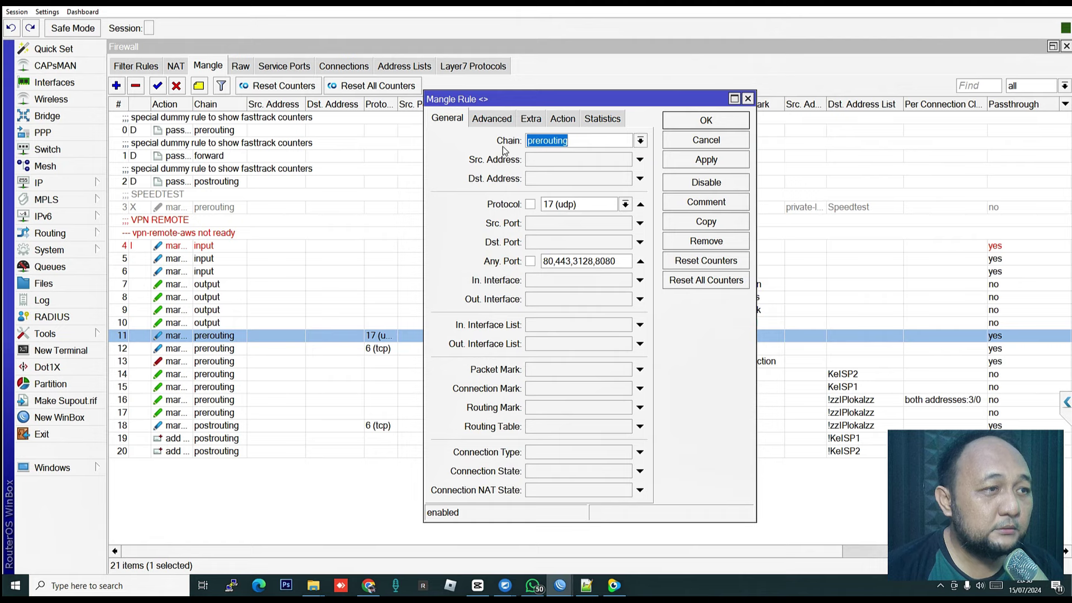
pyautogui.click(491, 118)
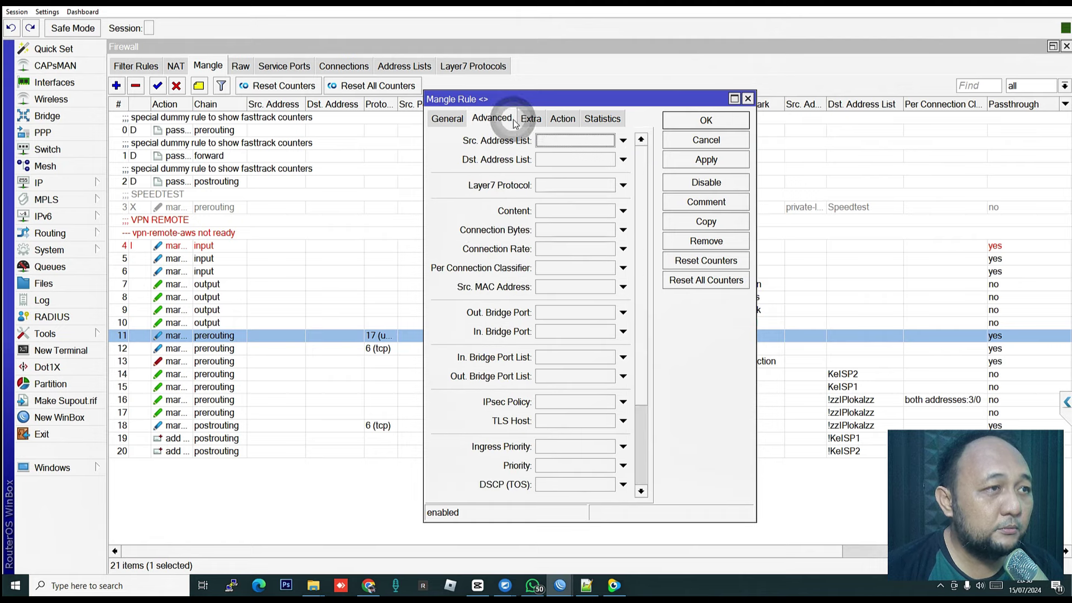
pyautogui.click(532, 119)
pyautogui.click(562, 119)
pyautogui.click(491, 118)
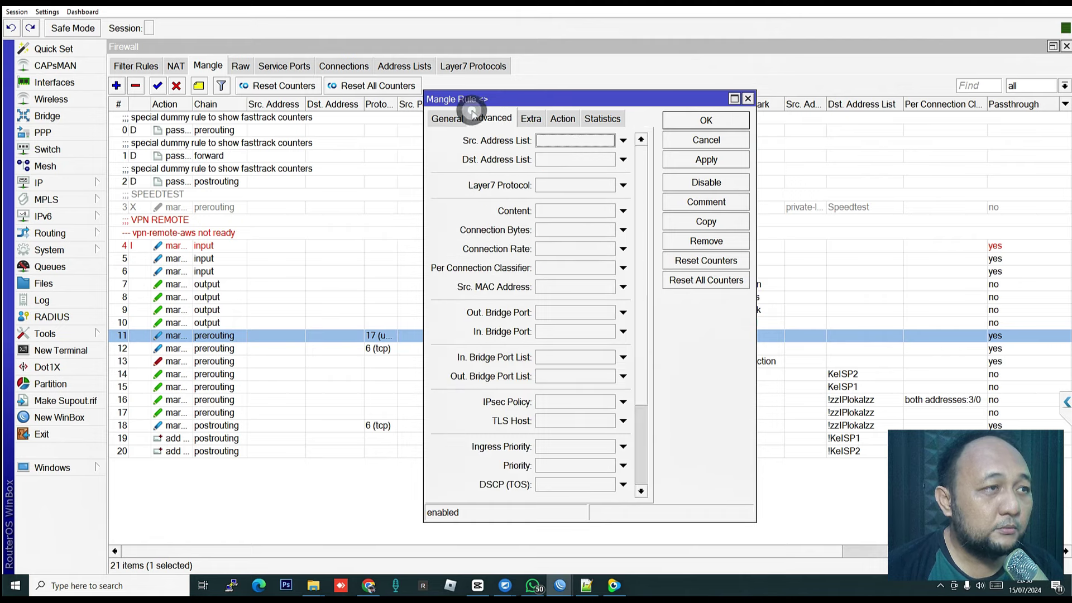
pyautogui.click(439, 118)
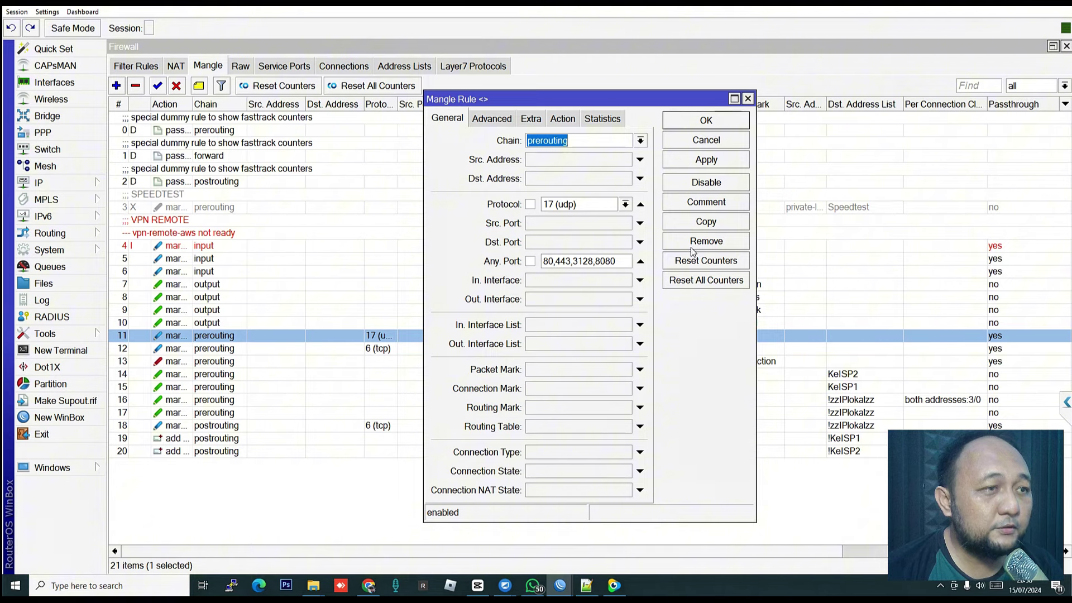
pyautogui.click(730, 144)
pyautogui.click(377, 362)
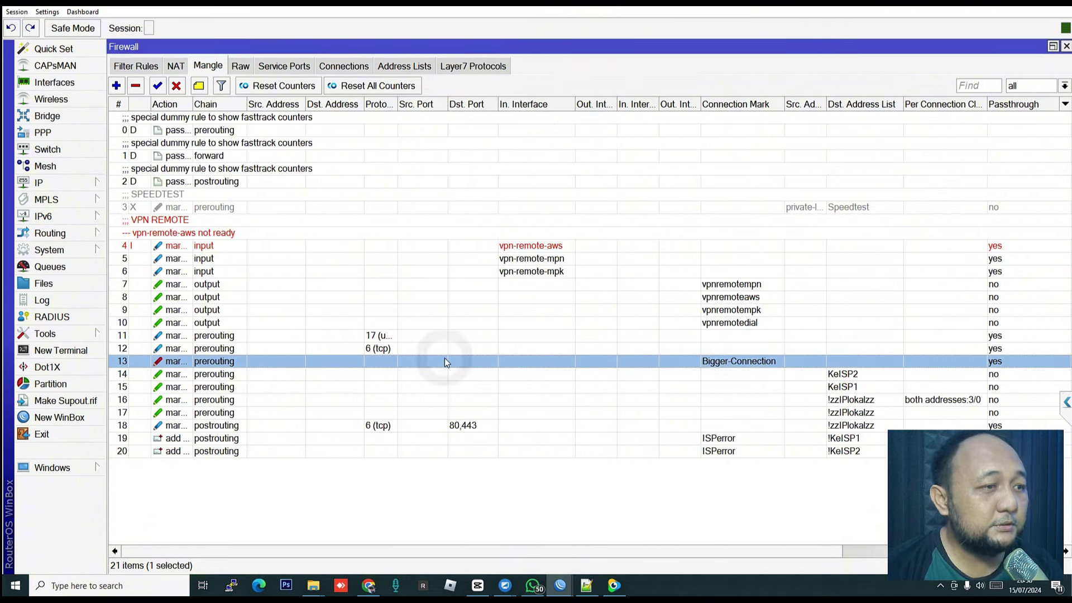
pyautogui.keyDown('shift'); pyautogui.click(461, 337); pyautogui.keyUp('shift')
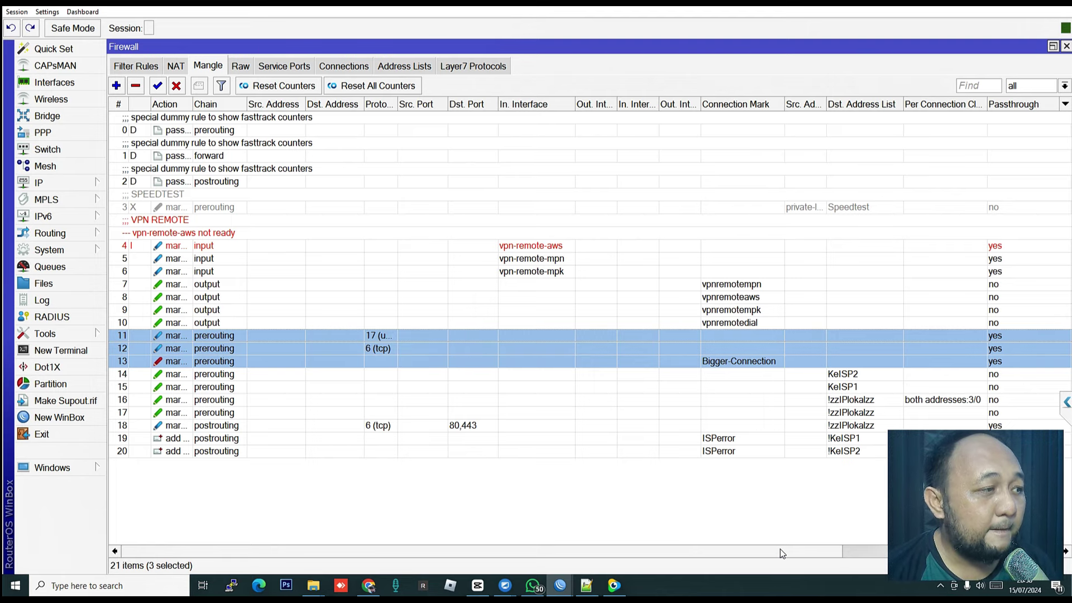
# Compare the new connection marks, new routing marks and traffic counters of prerouting rules 11 to 17, highlighting rule 14
pyautogui.hscroll(1, 780, 553)
pyautogui.hscroll(5, 781, 556)
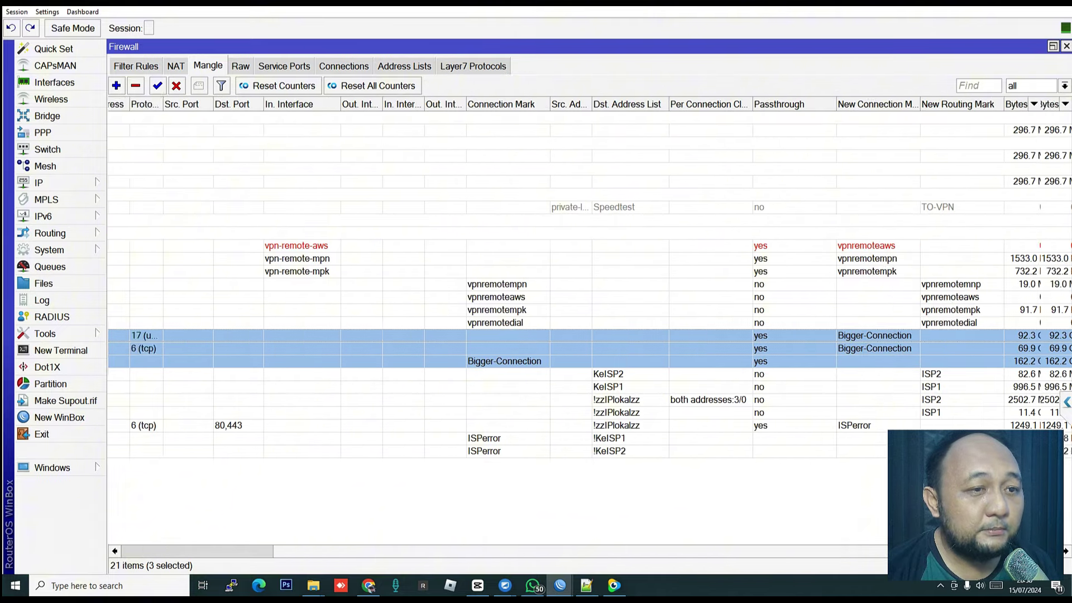
pyautogui.hscroll(4, 780, 557)
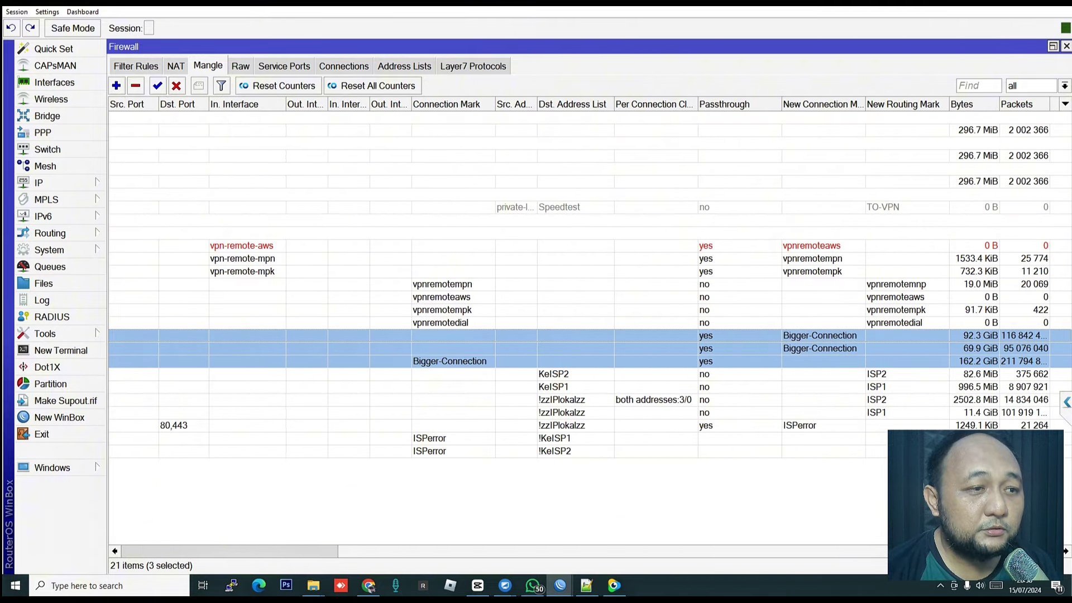
pyautogui.click(813, 375)
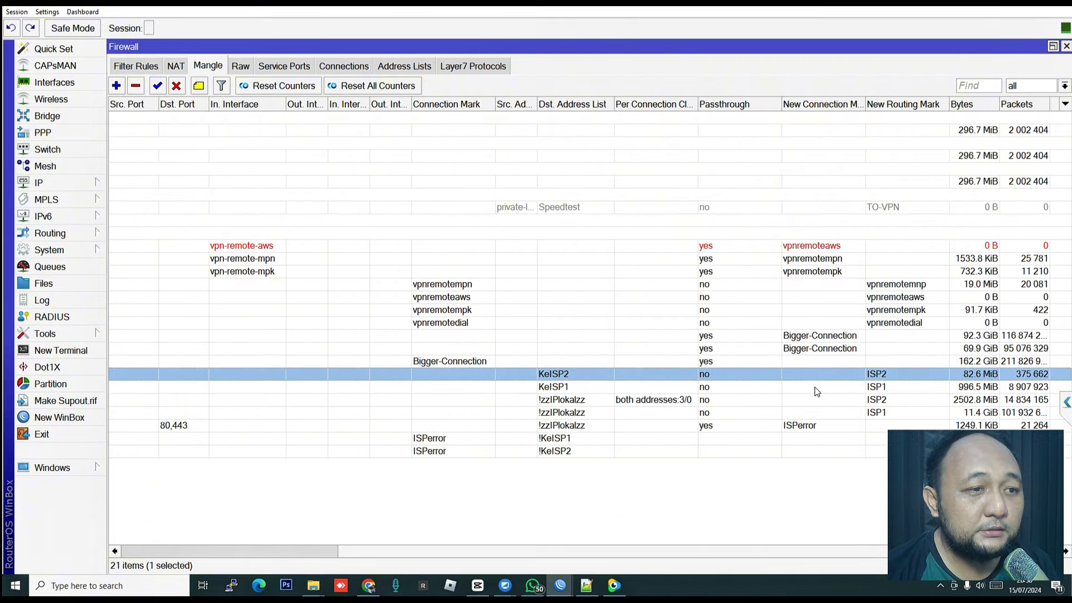
pyautogui.hscroll(-9, 798, 557)
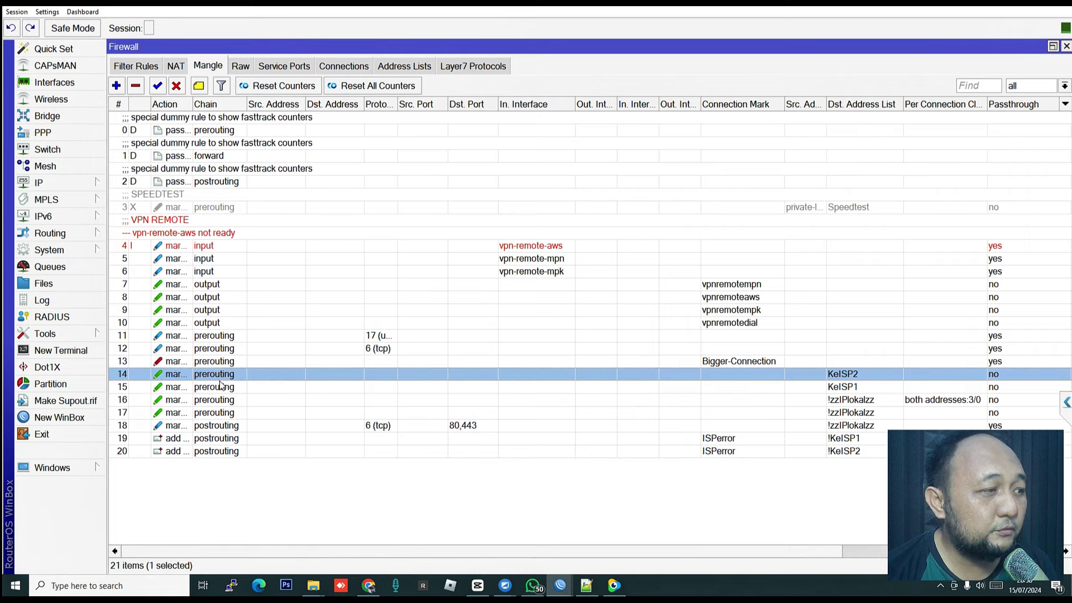
# Inspect the advanced settings of prerouting rule 16, checking its destination address list and per-connection classifier, and close it unchanged
pyautogui.click(221, 399)
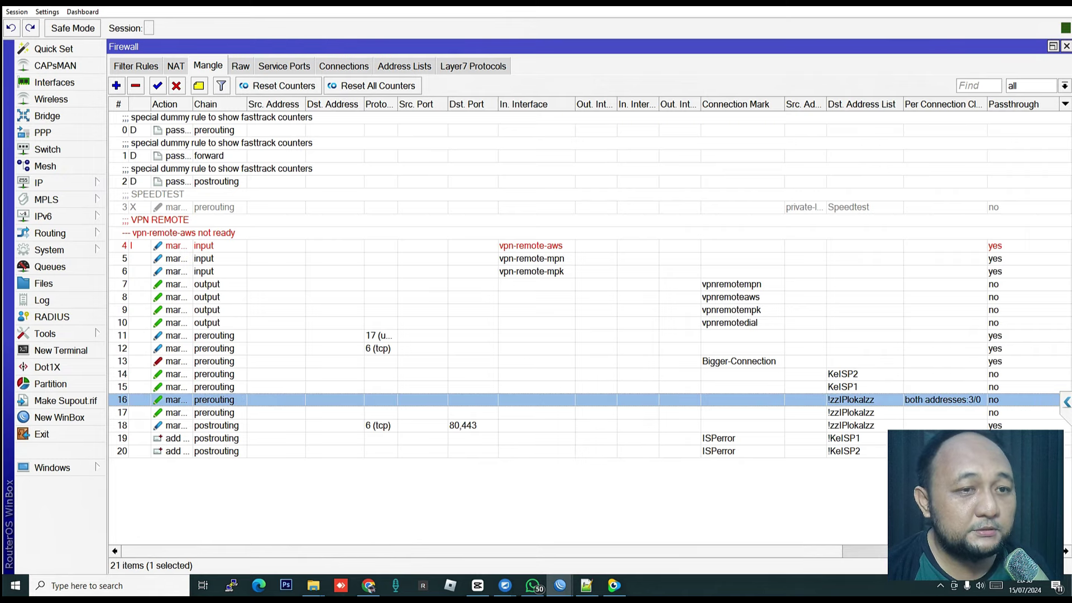
pyautogui.doubleClick(958, 398)
pyautogui.click(492, 118)
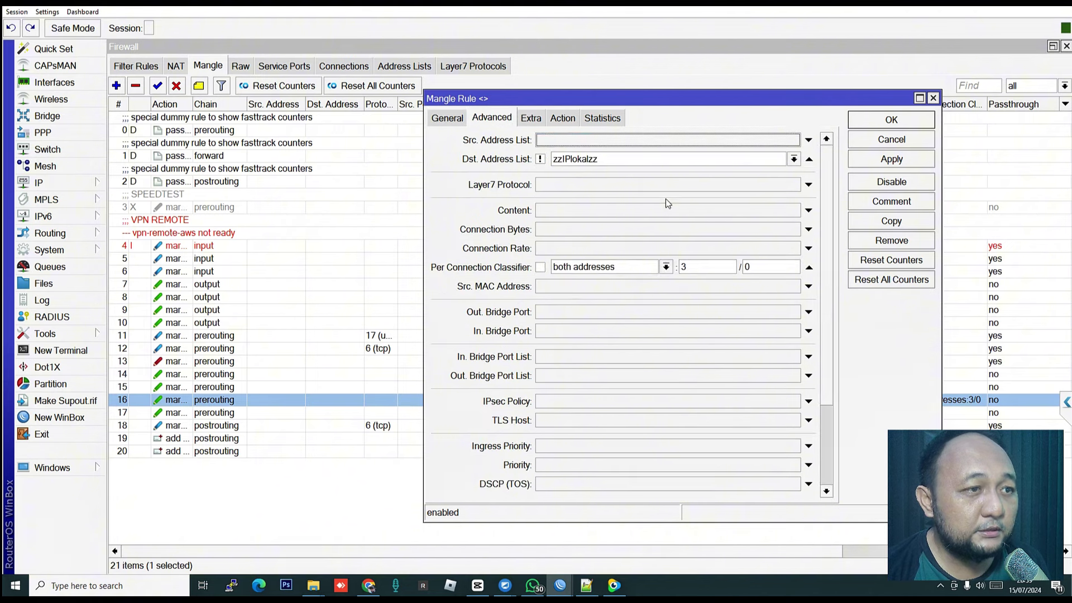
pyautogui.click(911, 142)
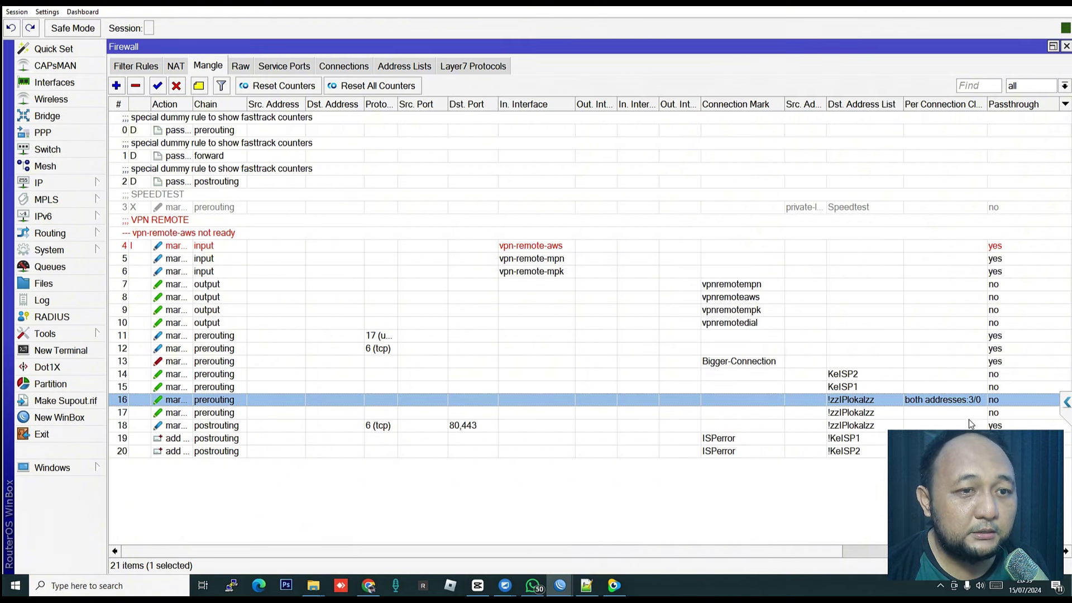
# Highlight prerouting rule 17 to compare its classifier and passthrough columns with those of rule 16
pyautogui.click(949, 412)
pyautogui.keyDown('shift'); pyautogui.click(945, 424); pyautogui.keyUp('shift')
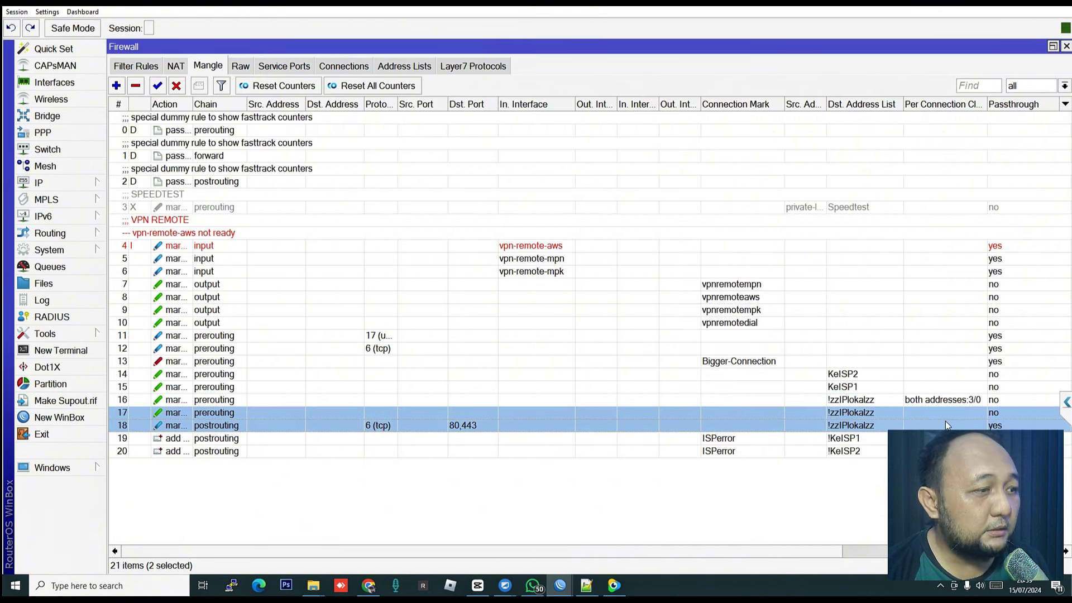
pyautogui.click(951, 412)
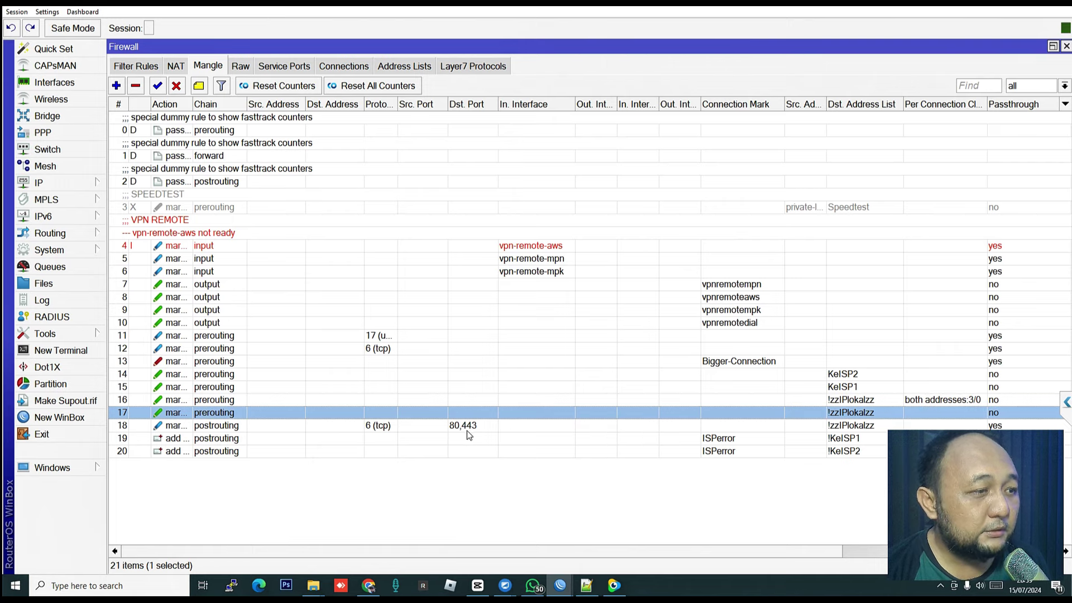
# Highlight postrouting rules 18 to 20 and review their destination ports, ISPerror connection marks and destination address lists
pyautogui.click(502, 427)
pyautogui.keyDown('shift'); pyautogui.click(505, 451); pyautogui.keyUp('shift')
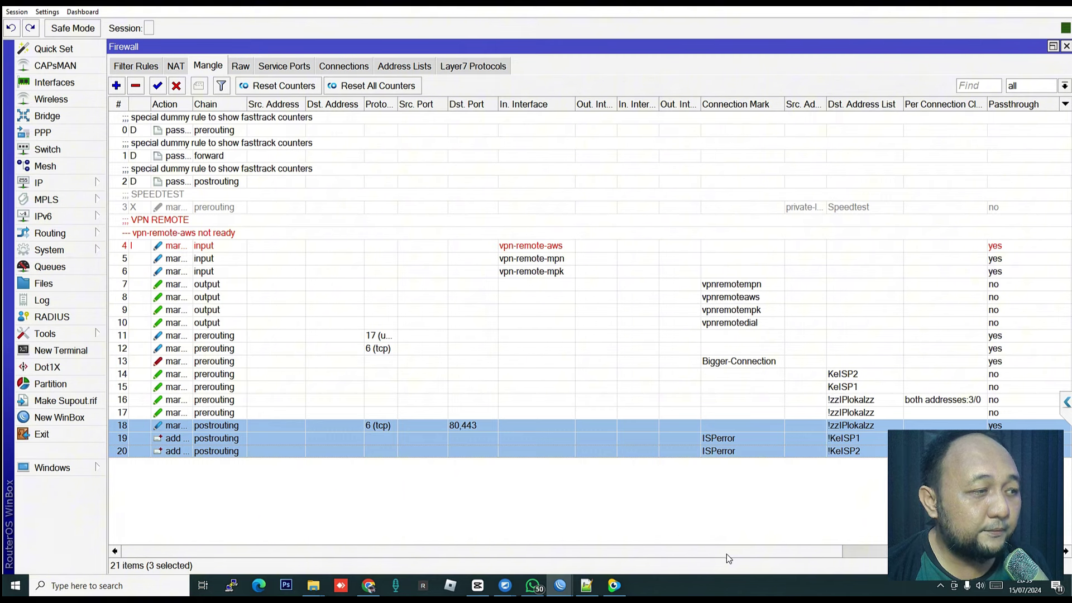
pyautogui.moveTo(728, 553); pyautogui.dragTo(668, 537)
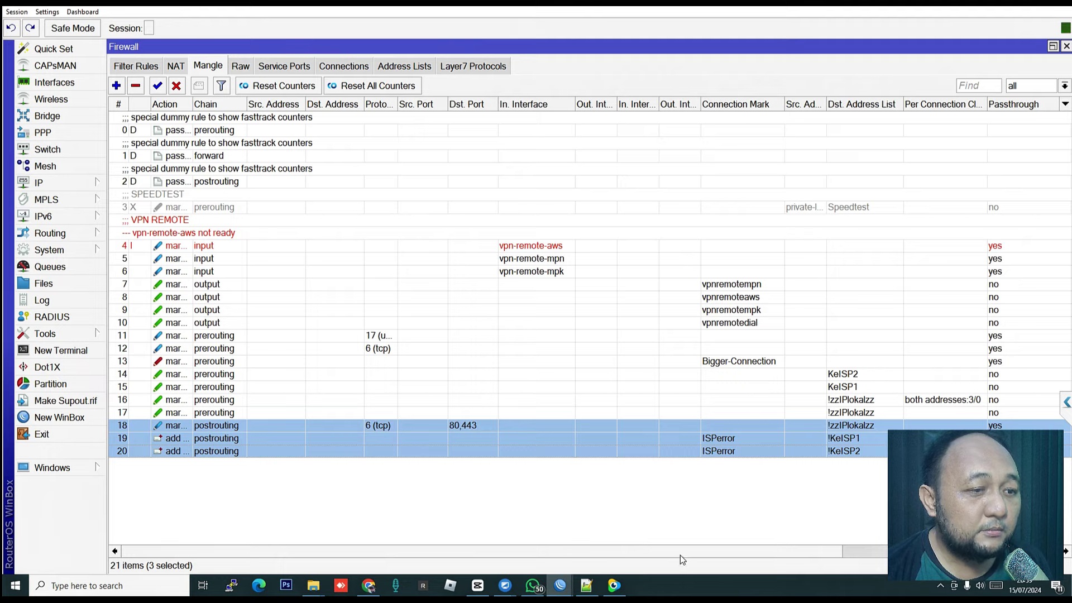
pyautogui.moveTo(680, 555); pyautogui.dragTo(515, 531)
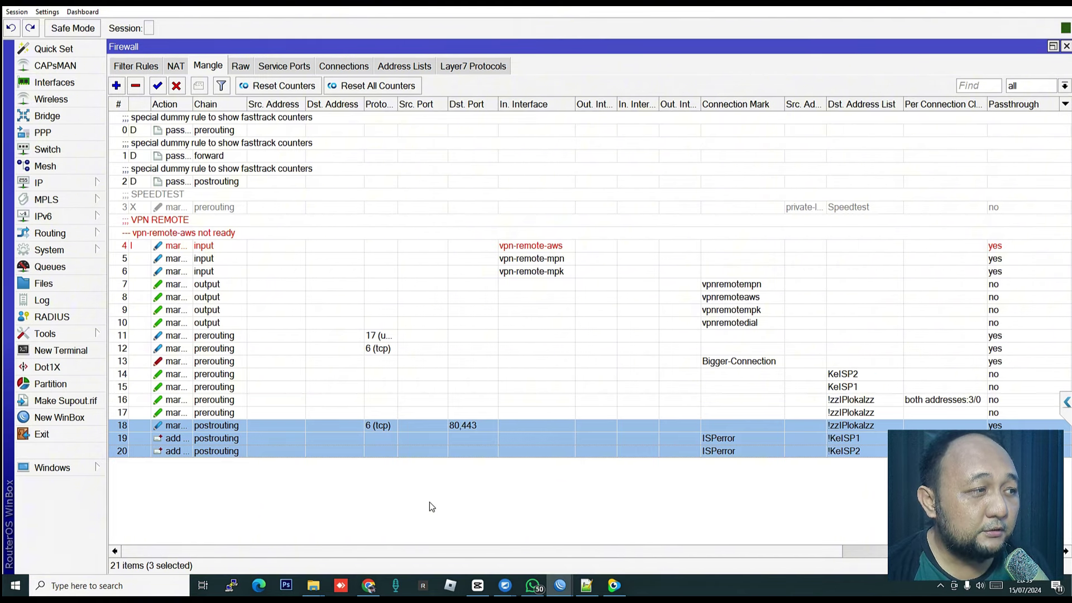
# Reopen rule 16 to recheck its per-connection classifier, close it without changes and highlight rule 17 for comparison
pyautogui.click(238, 375)
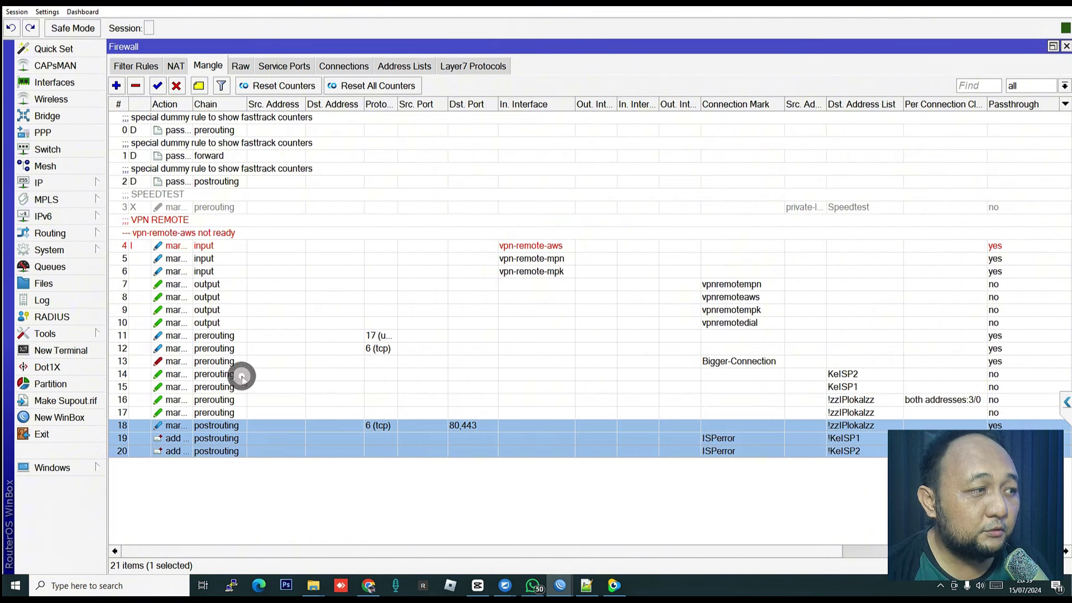
pyautogui.click(449, 289)
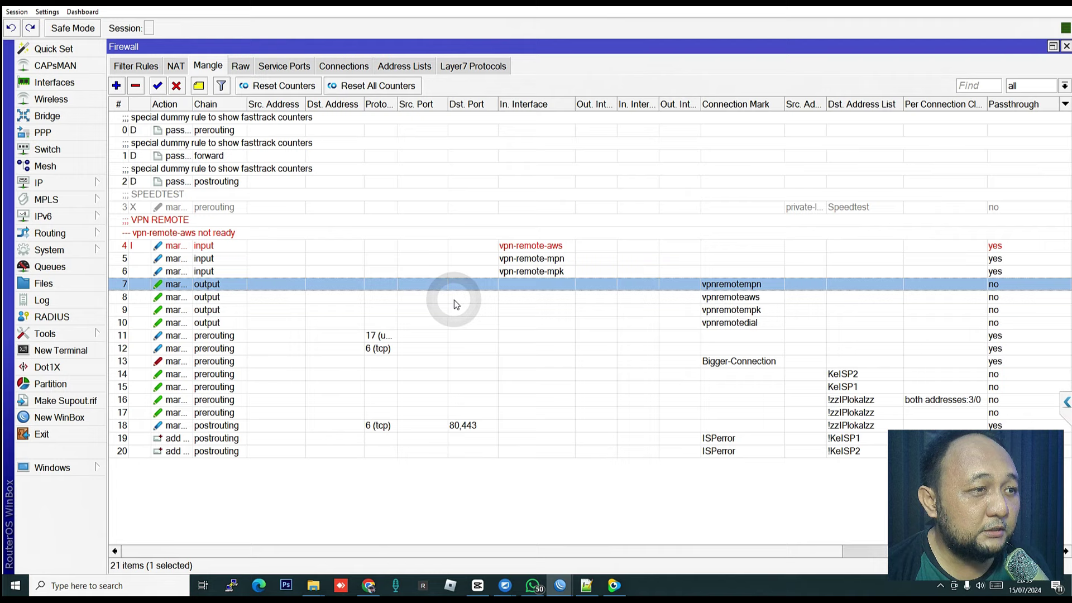
pyautogui.click(438, 360)
pyautogui.doubleClick(921, 401)
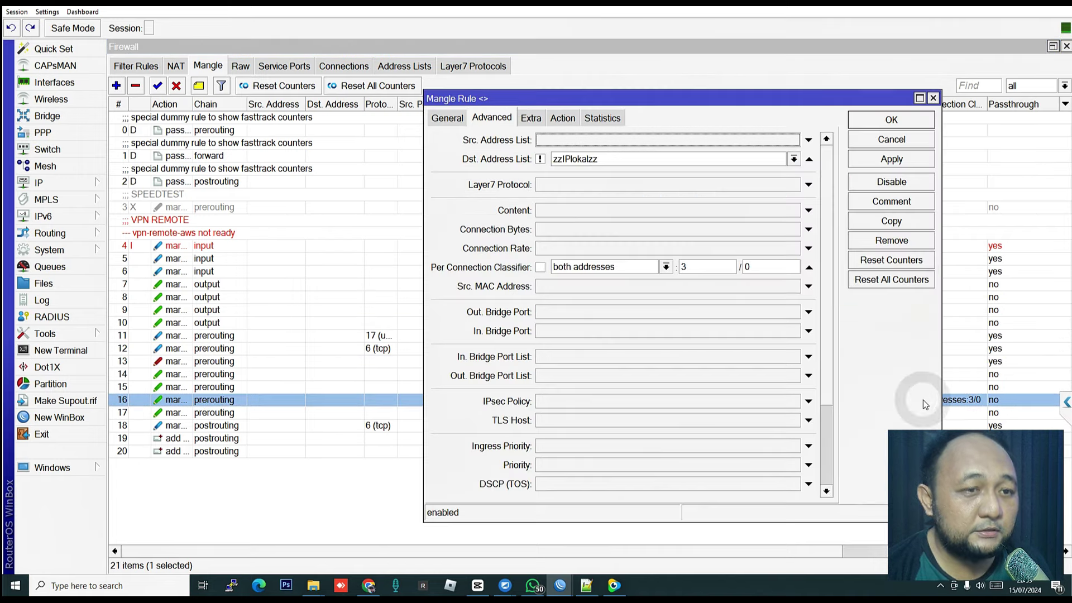
pyautogui.click(876, 157)
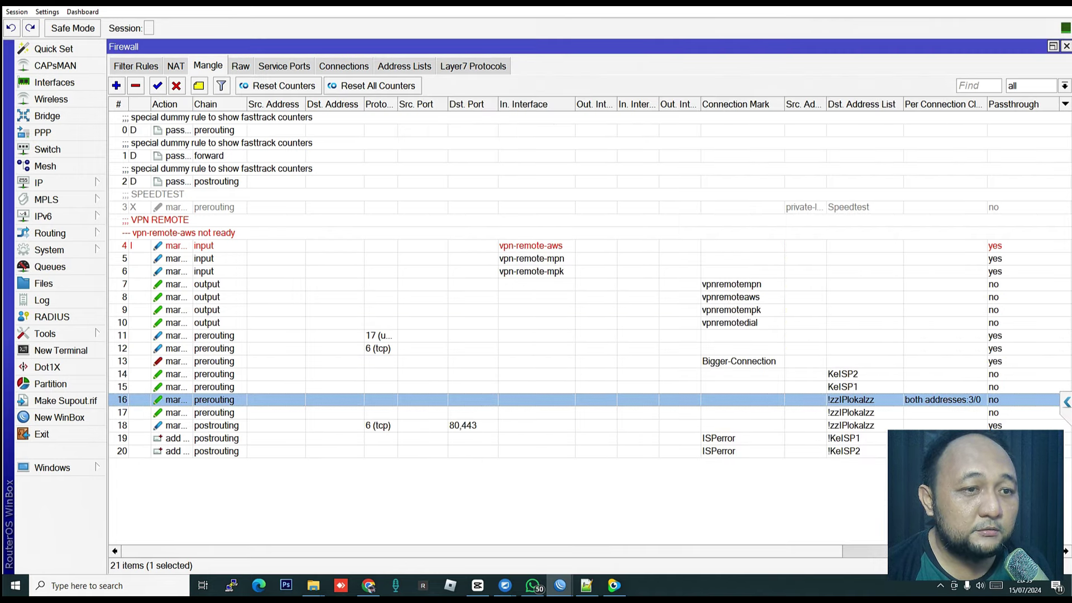
pyautogui.click(930, 425)
pyautogui.click(933, 413)
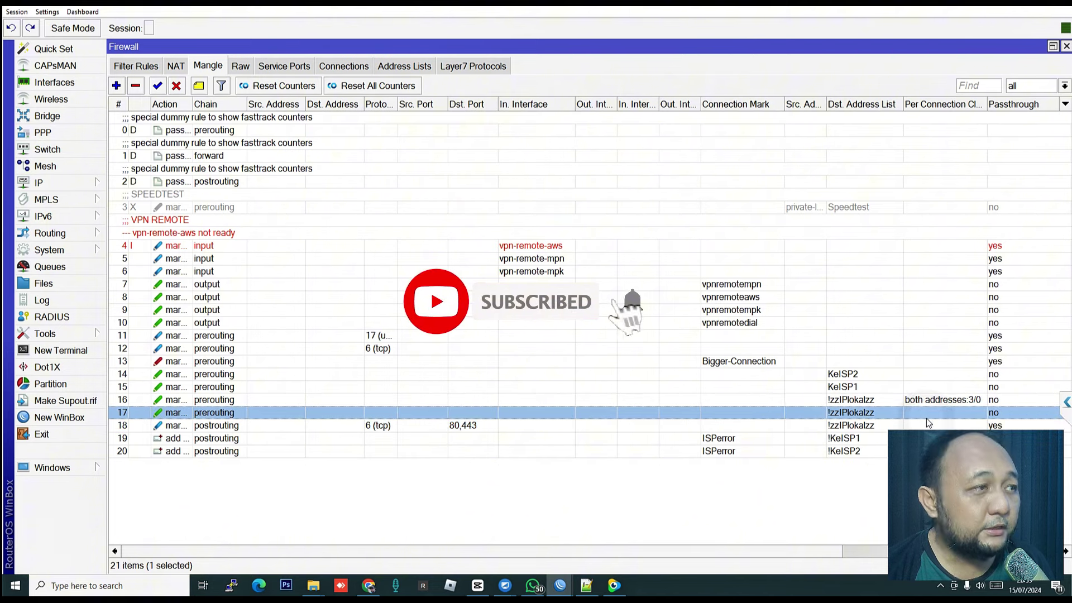